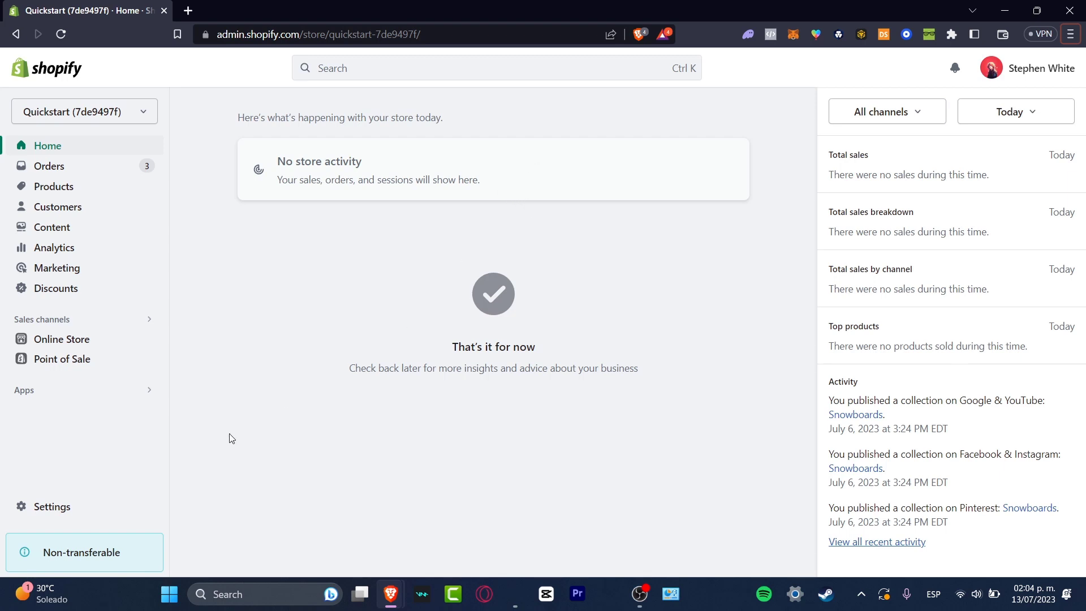
Go to the store's Shipping and delivery settings.
left_click(73, 506)
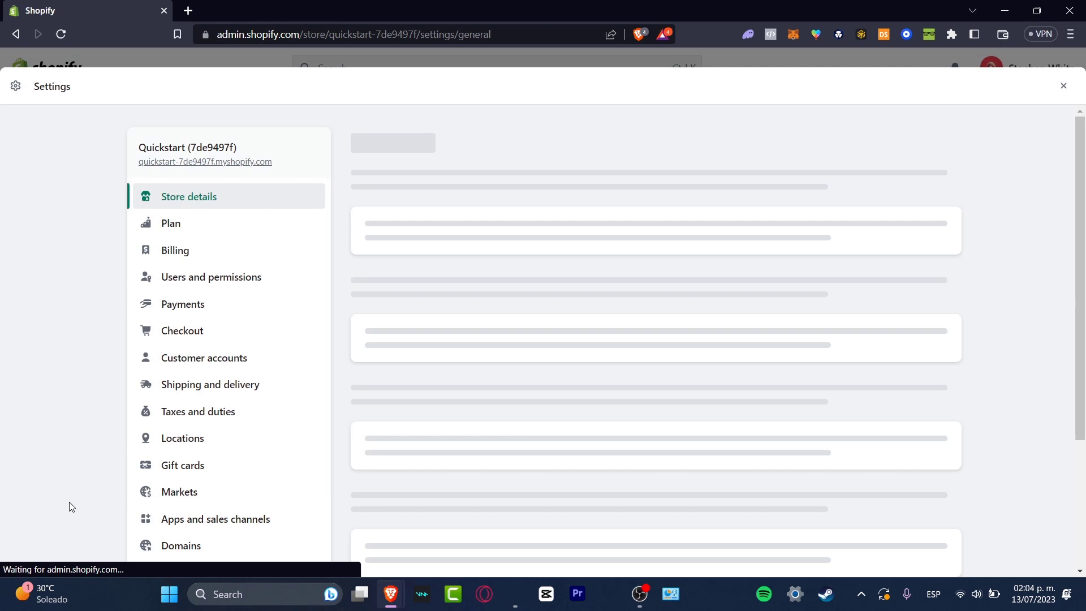
left_click(190, 228)
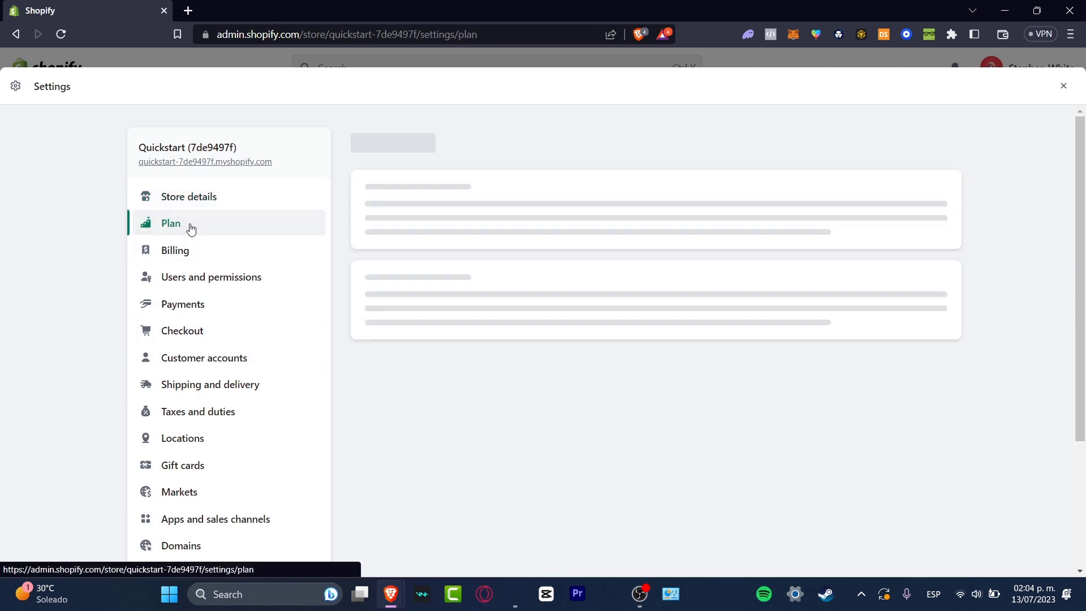
left_click(234, 198)
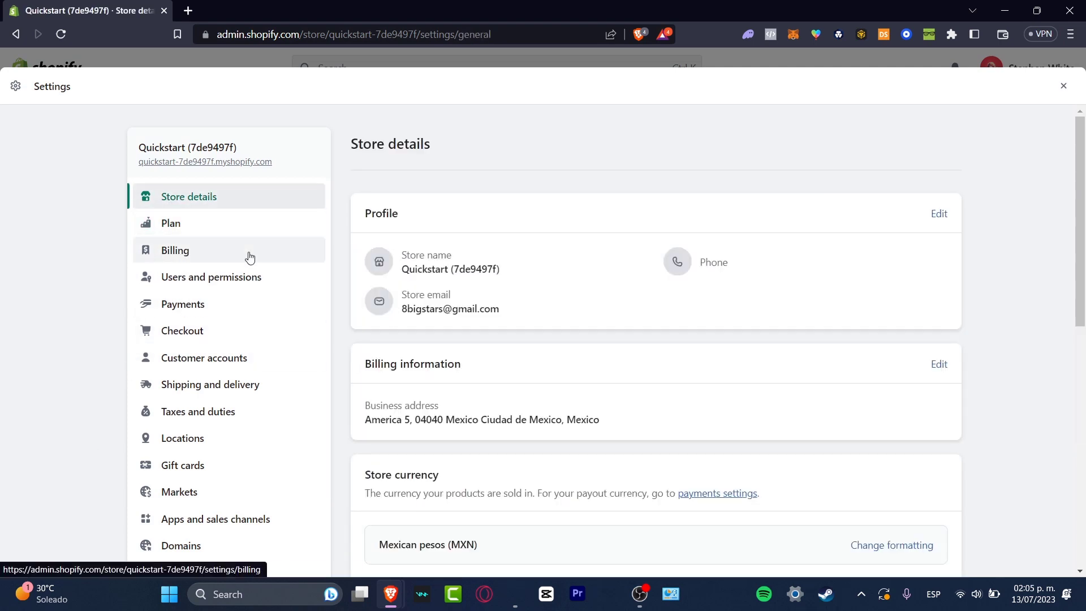
left_click(1062, 87)
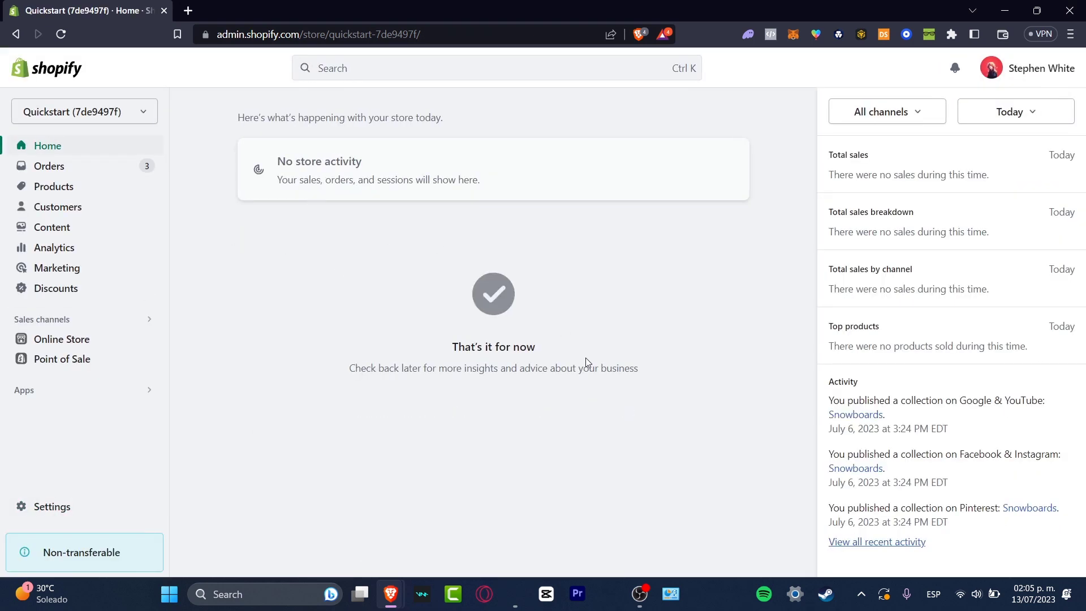
left_click(114, 510)
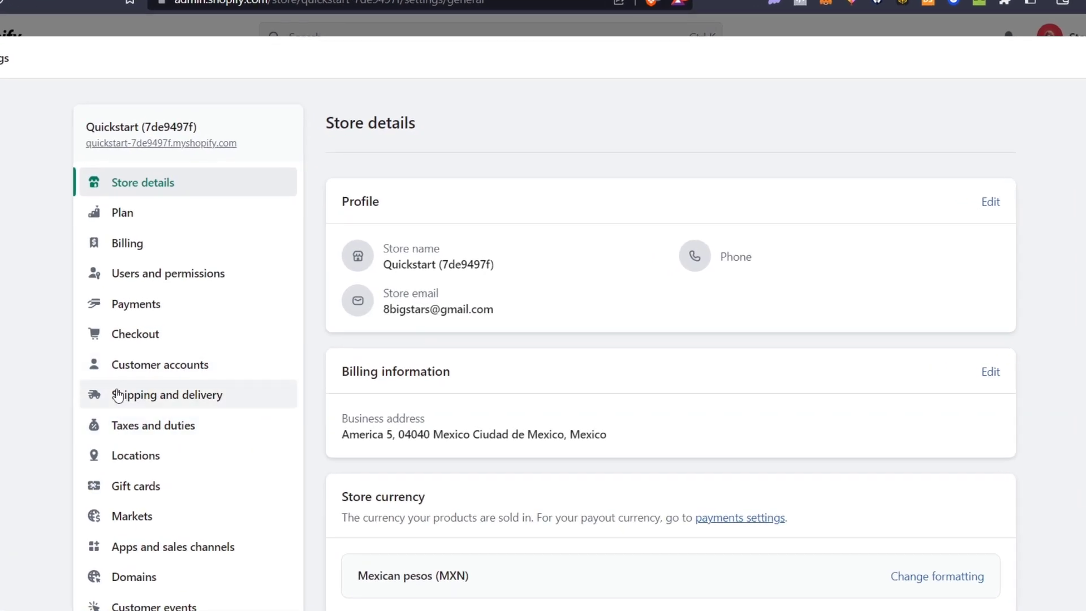
left_click(269, 400)
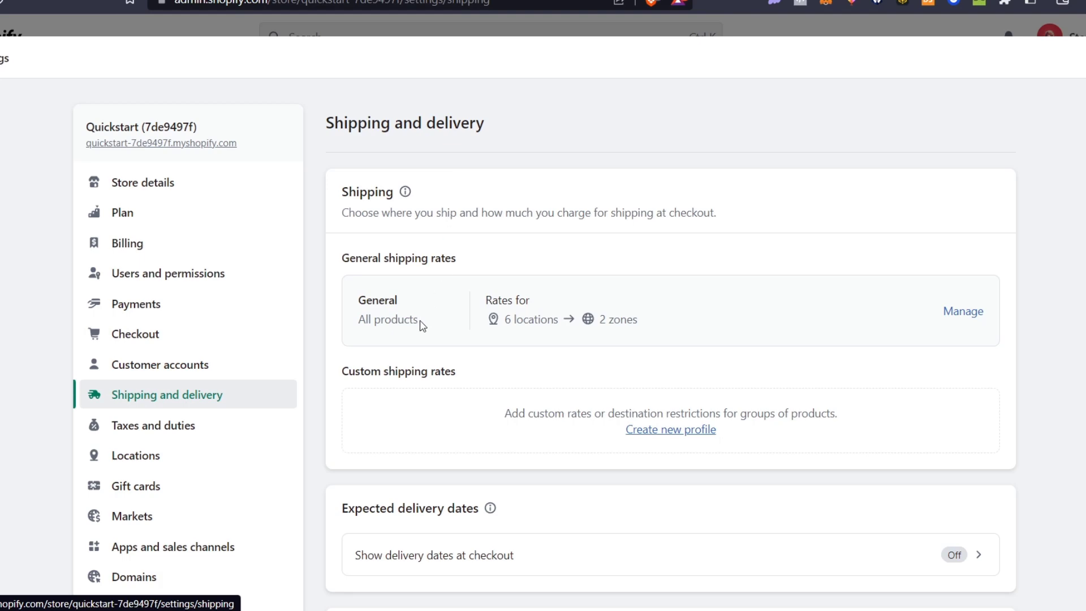
Scroll the shipping page, reviewing custom rates and the up to 45% off label discount.
left_click_drag(433, 393, 427, 420)
scroll(441, 422, "down", 4)
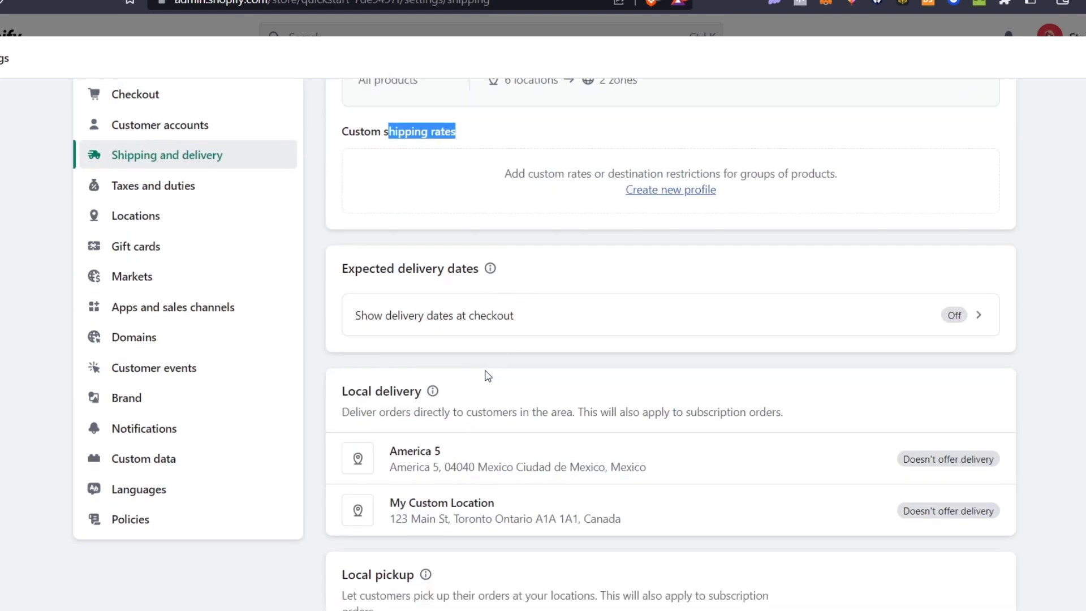
scroll(475, 368, "down", 4)
scroll(489, 333, "down", 4)
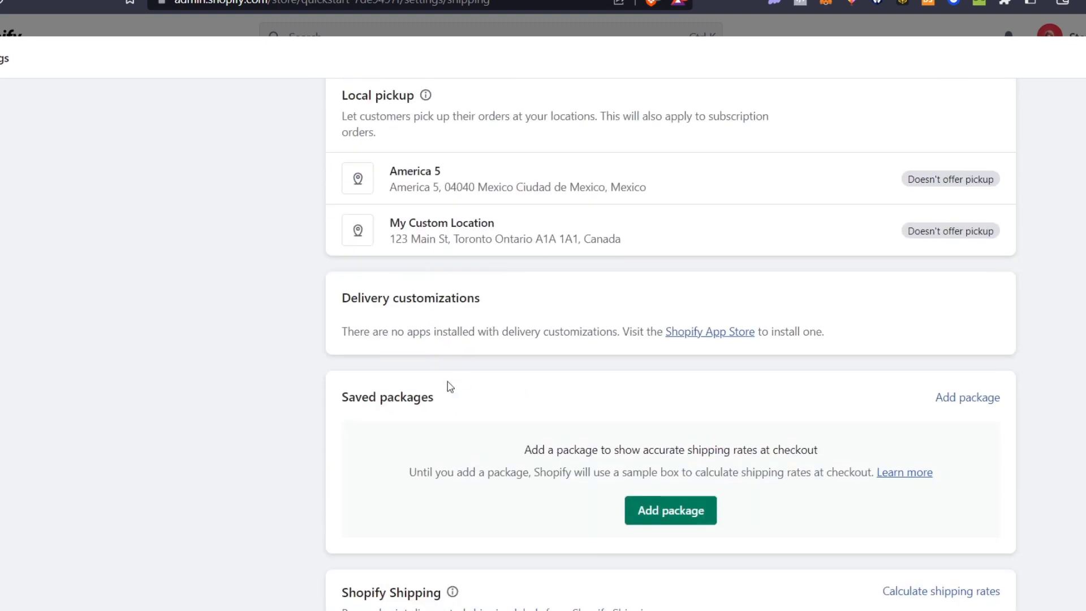
scroll(613, 360, "down", 4)
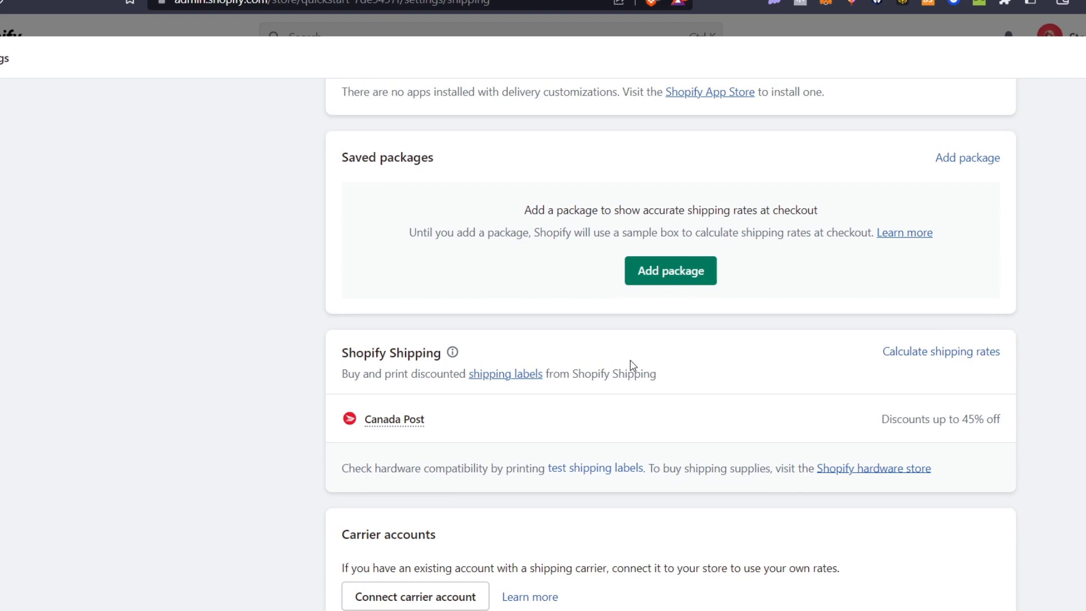
scroll(671, 363, "up", 1)
scroll(671, 368, "up", 3)
scroll(672, 372, "down", 8)
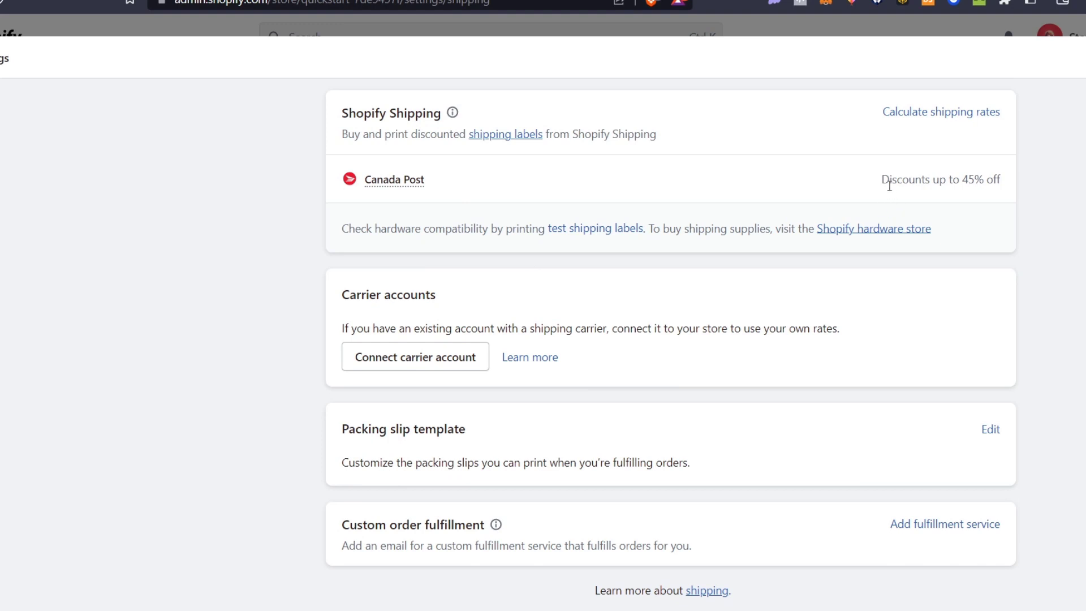
left_click_drag(915, 179, 1003, 195)
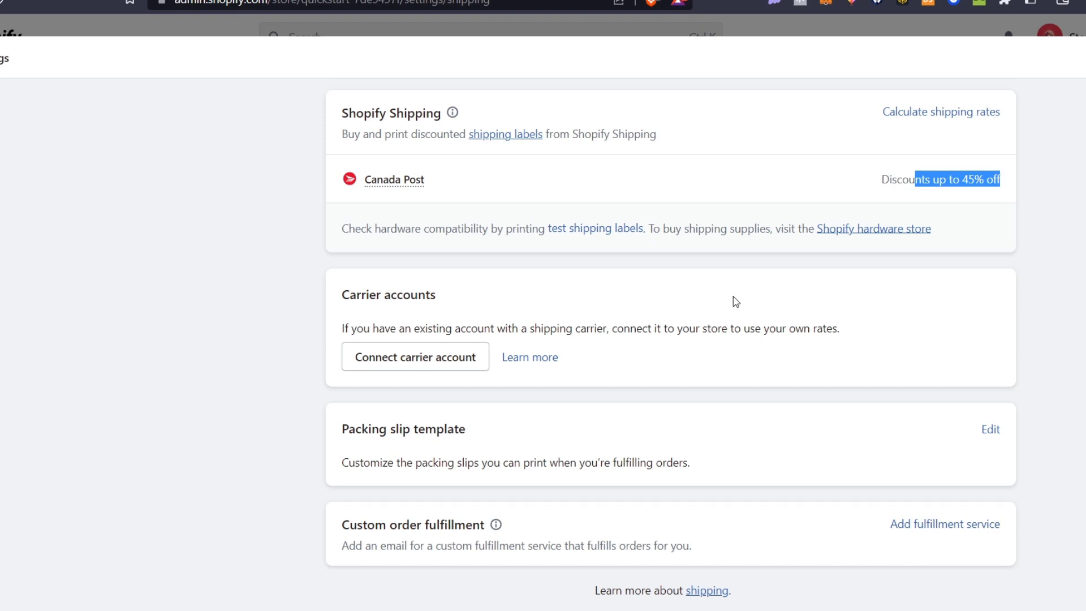
Open the General shipping profile and scroll through its sections.
scroll(718, 317, "up", 10)
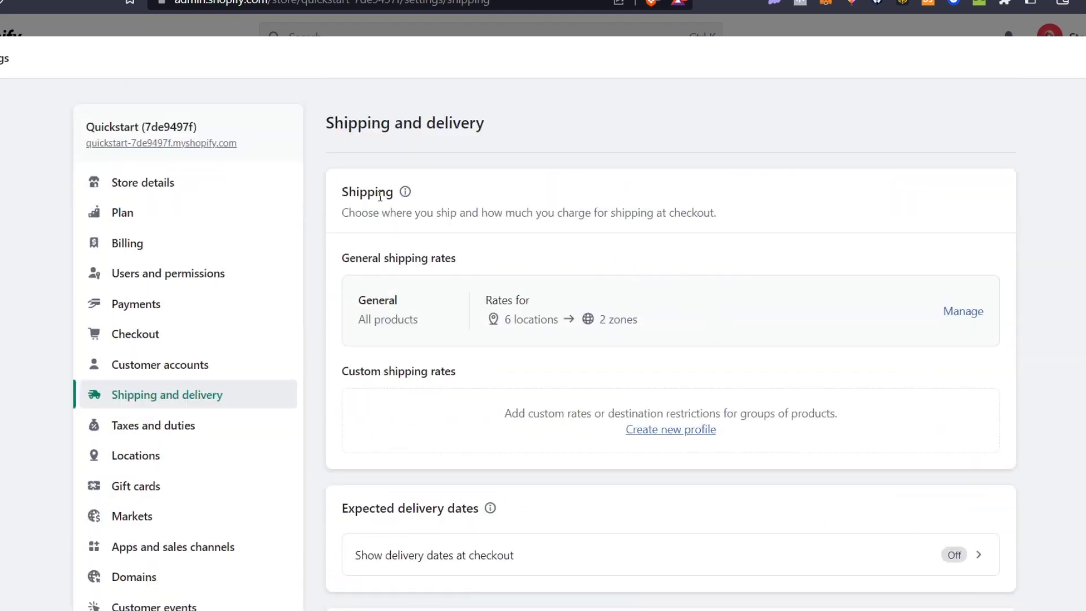
left_click(976, 312)
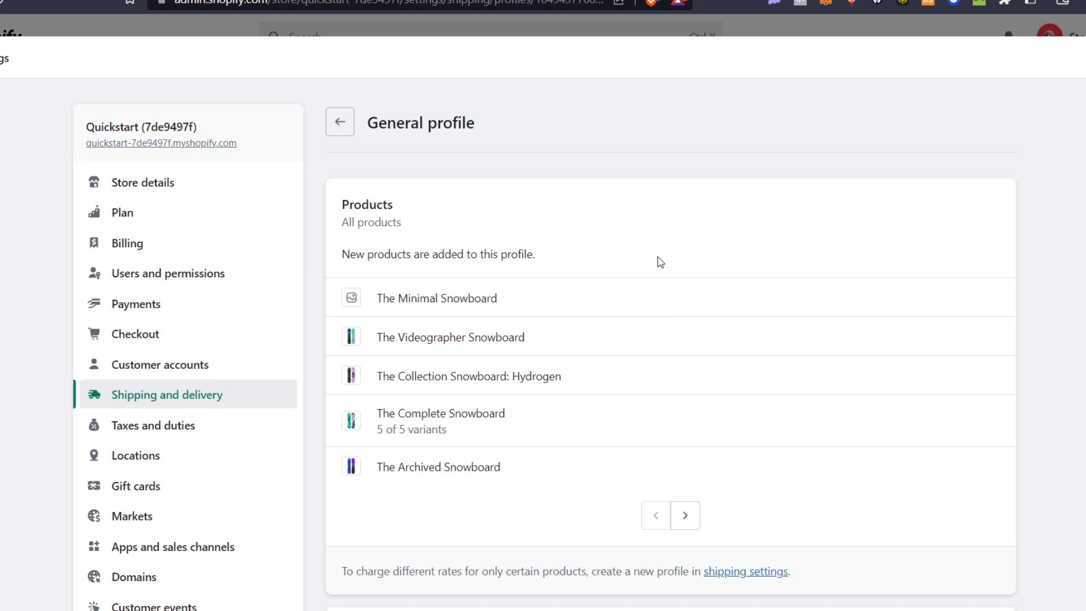
scroll(866, 290, "down", 3)
scroll(866, 290, "down", 1)
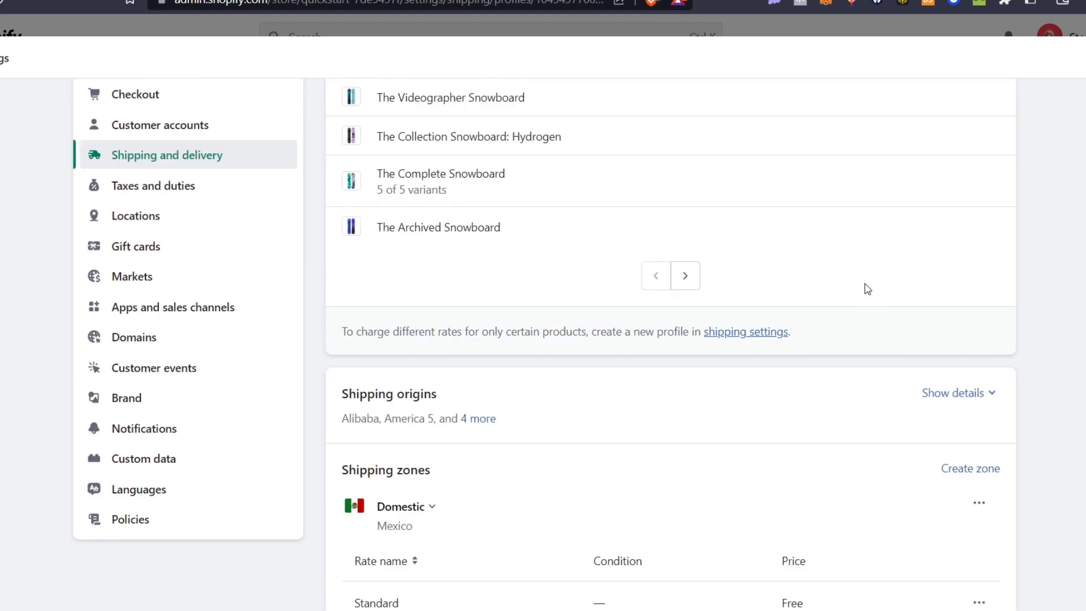
scroll(830, 203, "down", 4)
scroll(829, 204, "down", 4)
scroll(830, 205, "down", 3)
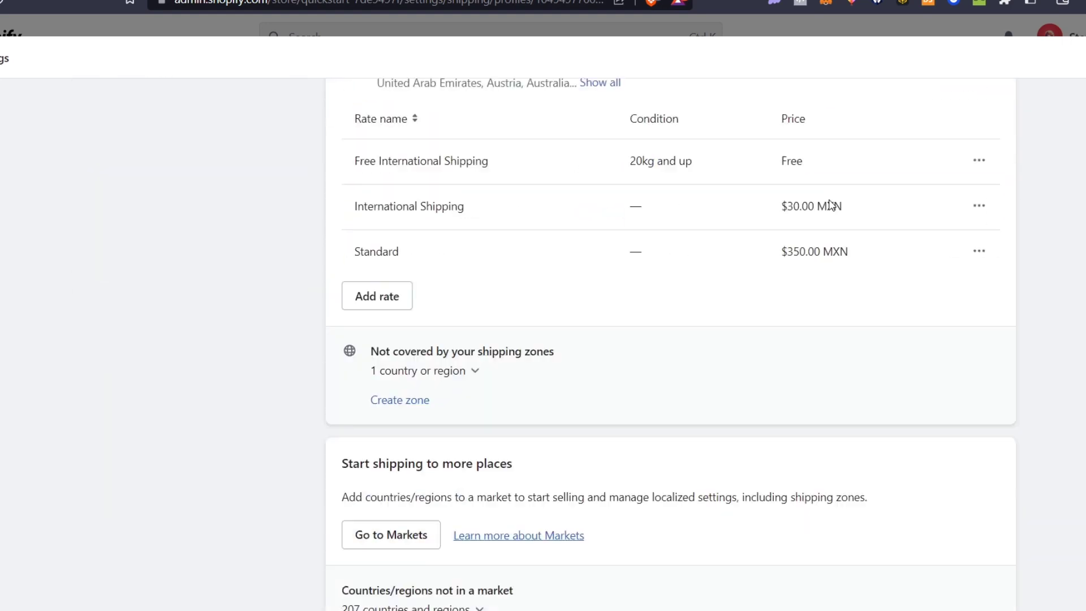
scroll(830, 204, "down", 2)
scroll(829, 203, "up", 12)
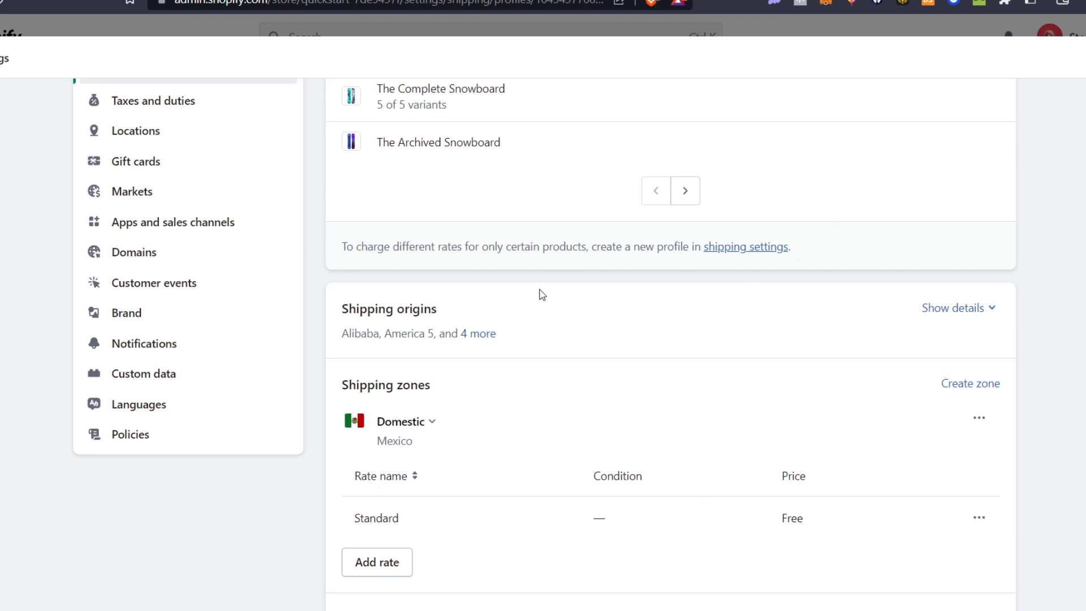
Review shipping origins and check which market the Domestic zone covers.
left_click_drag(424, 308, 375, 308)
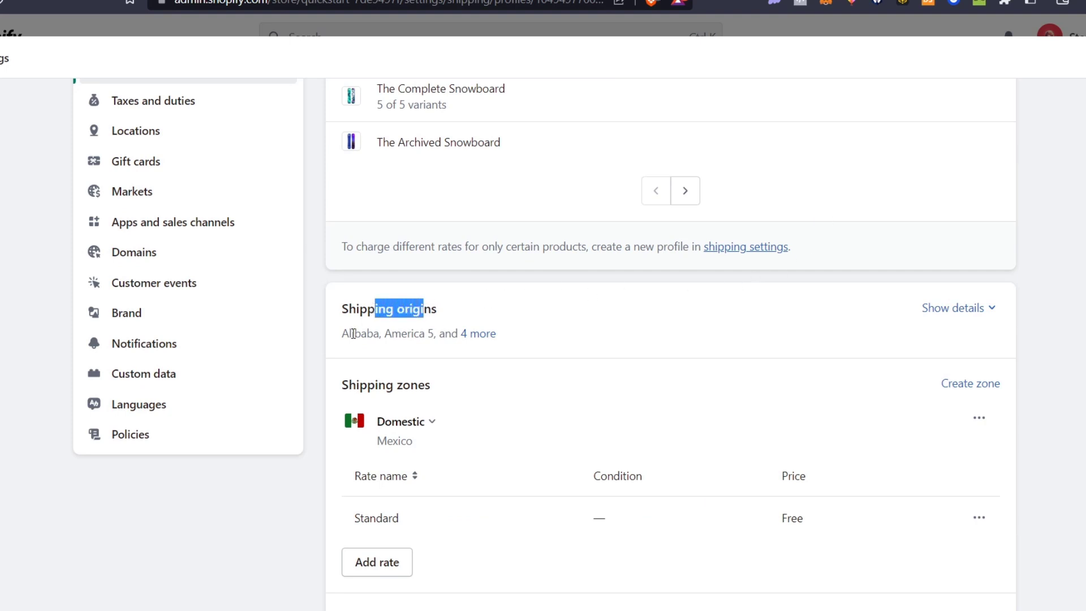
left_click_drag(387, 384, 586, 365)
scroll(582, 356, "down", 4)
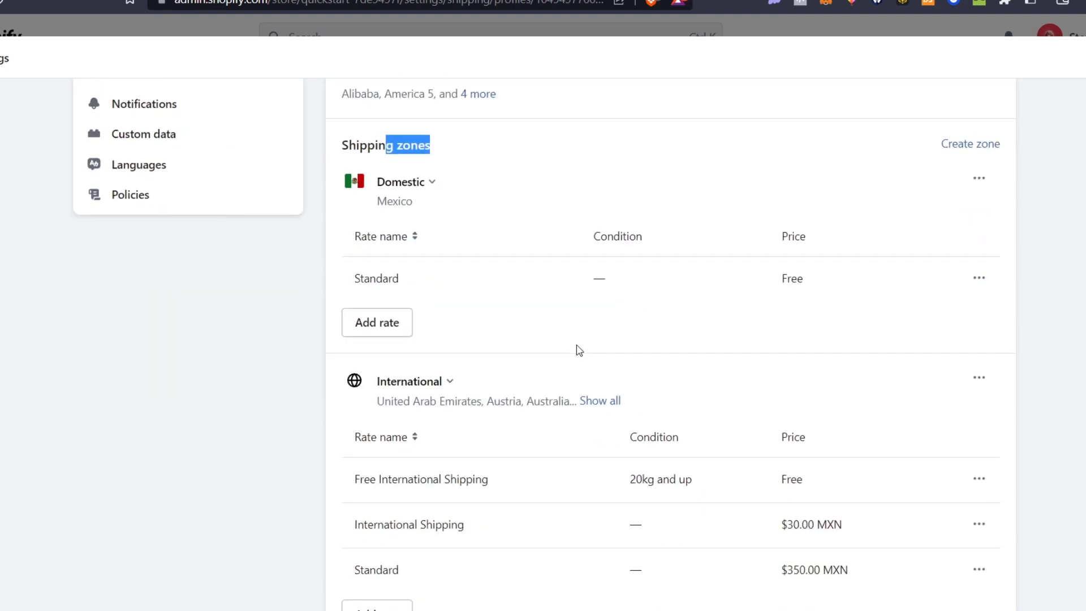
left_click(432, 181)
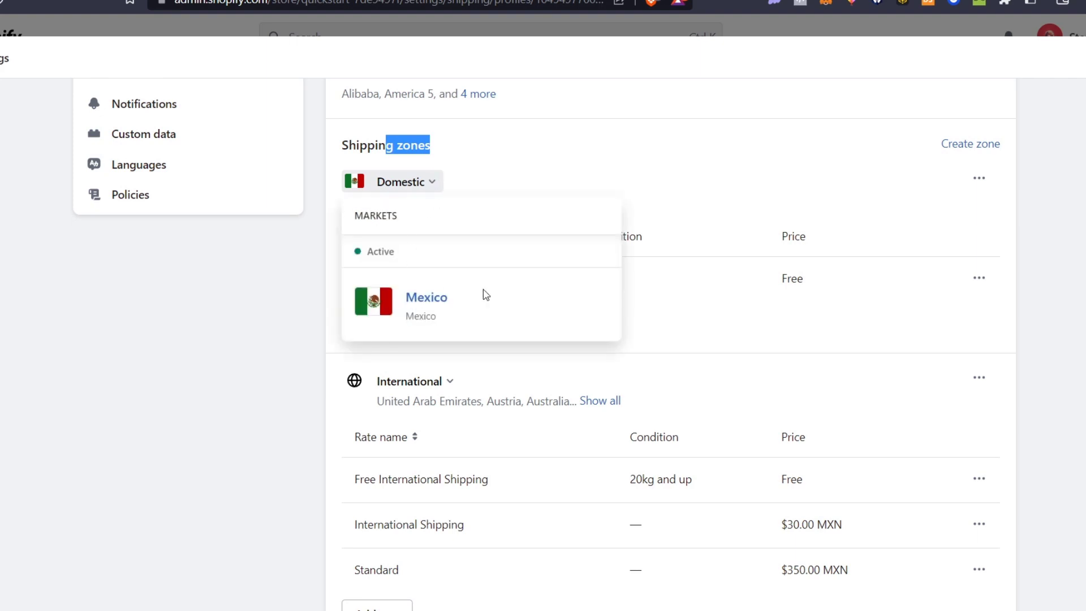
left_click(595, 190)
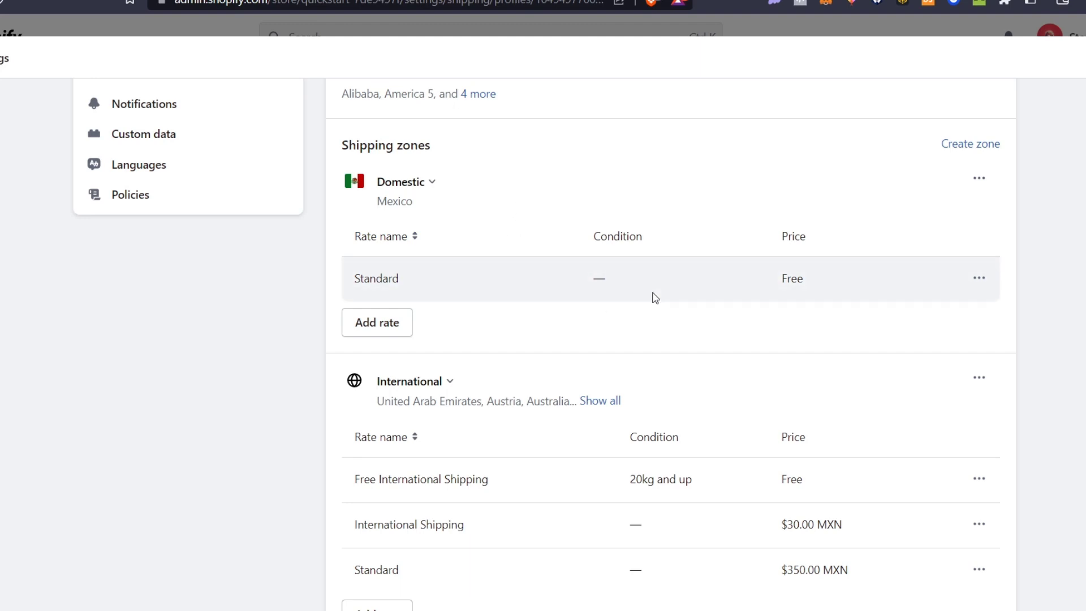
left_click(990, 158)
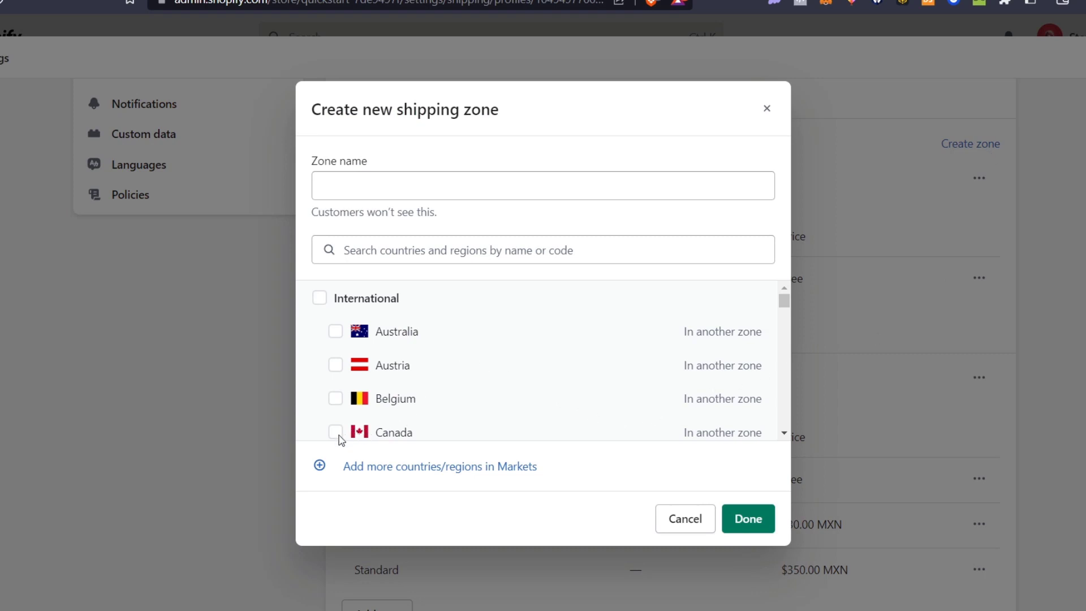
scroll(339, 436, "down", 4)
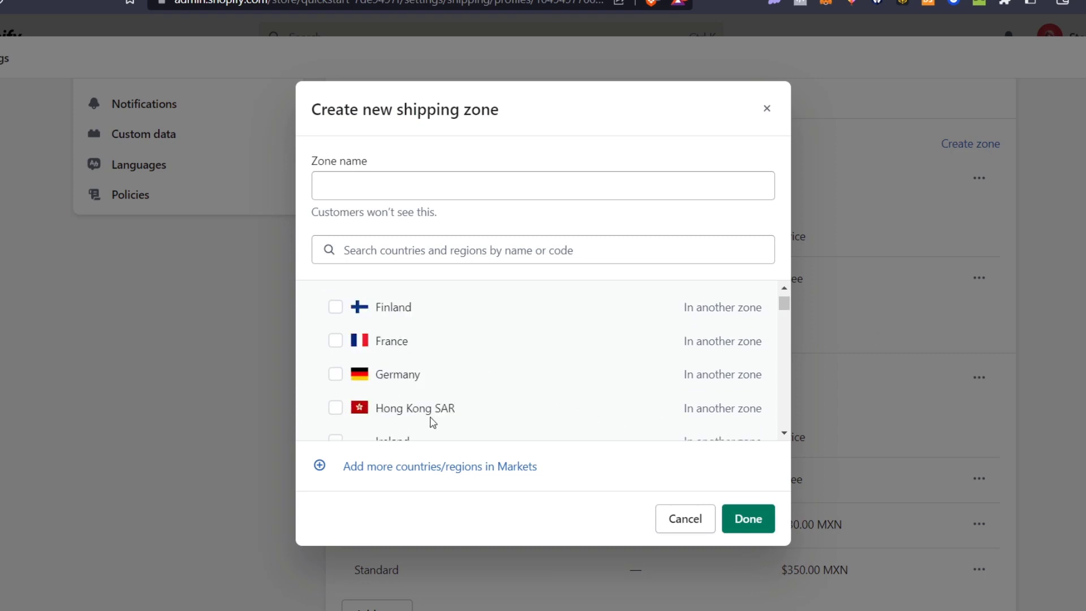
scroll(396, 333, "up", 4)
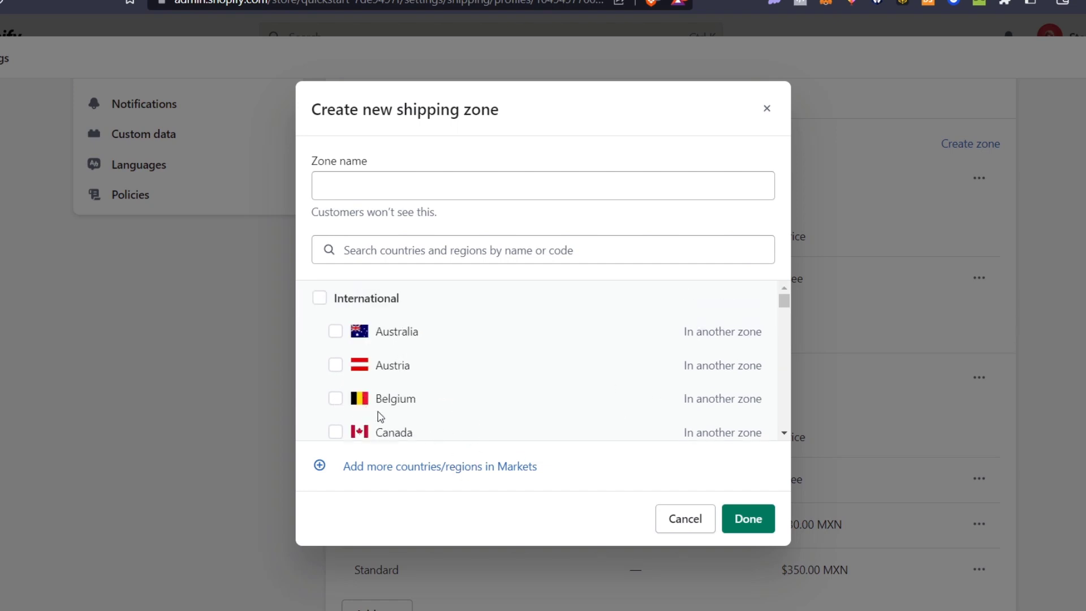
left_click(686, 518)
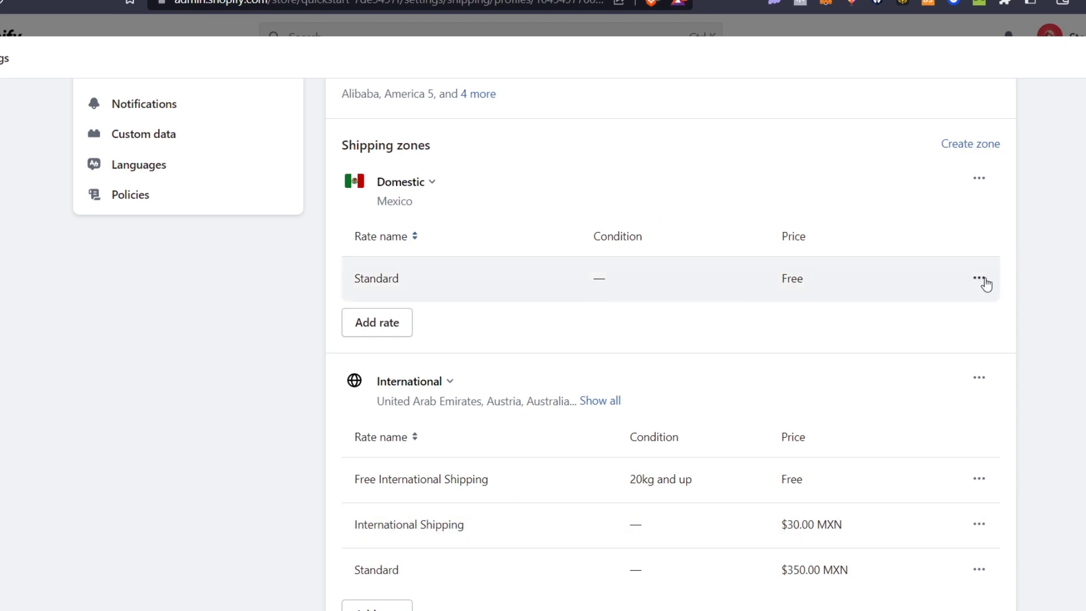
Open the Domestic Standard rate for editing.
left_click(981, 279)
left_click(956, 315)
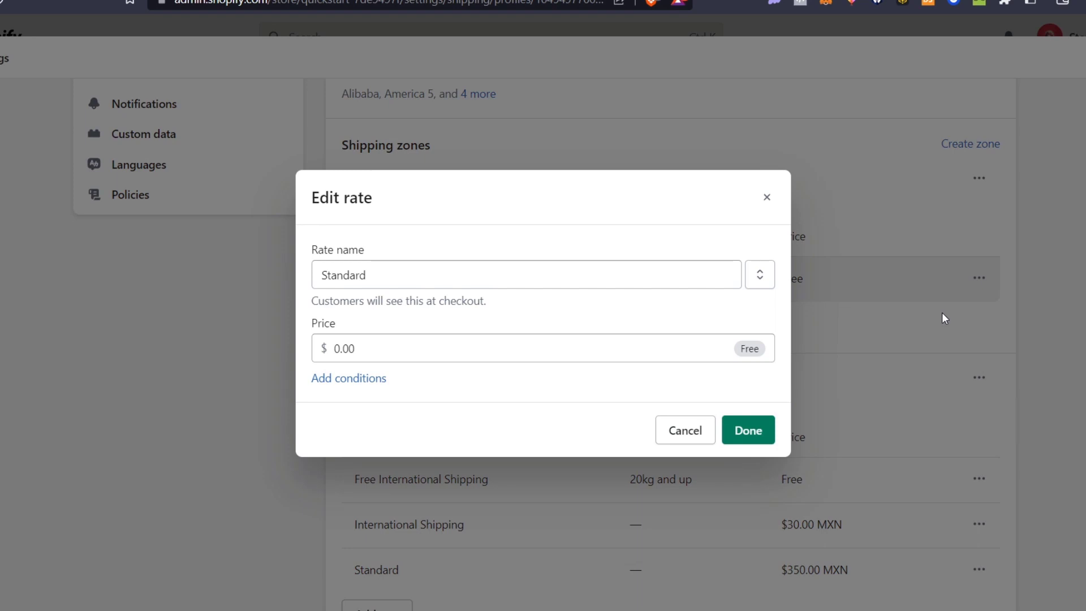
left_click(625, 285)
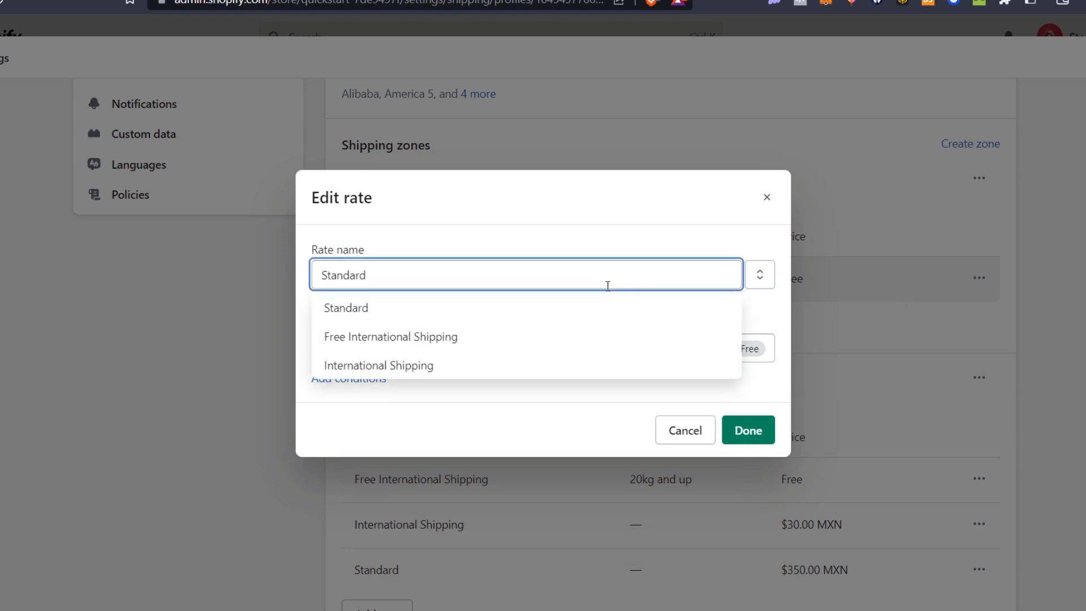
left_click(534, 236)
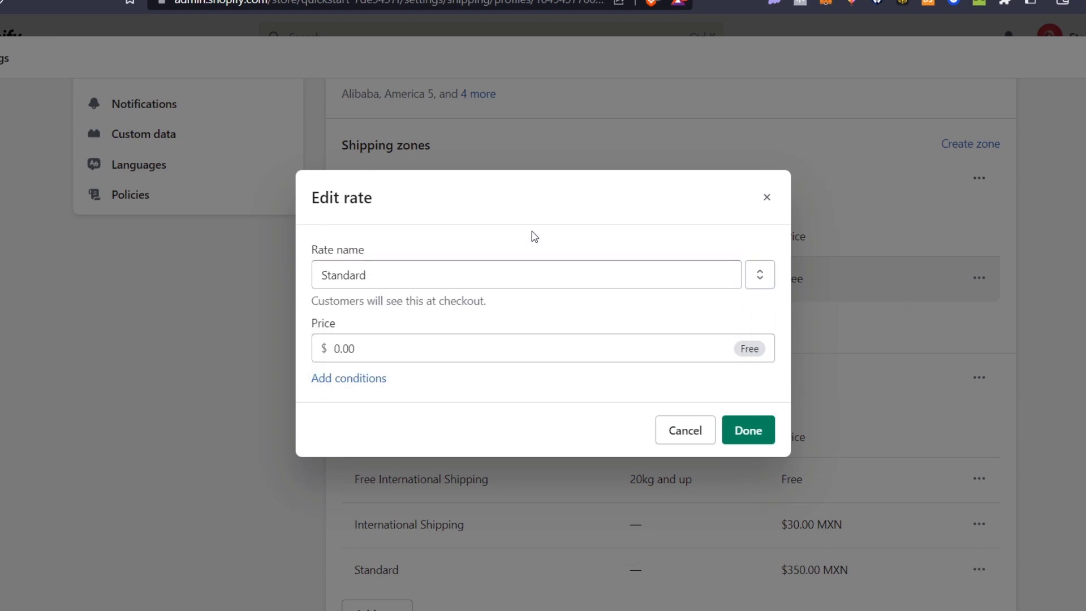
left_click(386, 359)
Add an item-weight condition with minimum 1 kg and maximum 1 kg.
left_click(368, 377)
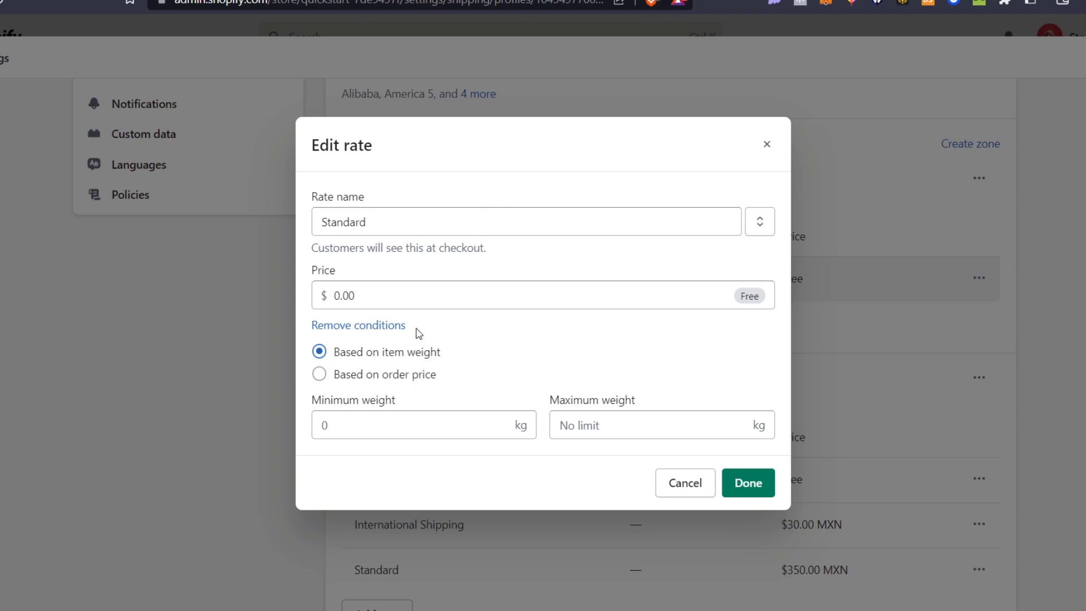
left_click(421, 374)
left_click(411, 357)
left_click(366, 416)
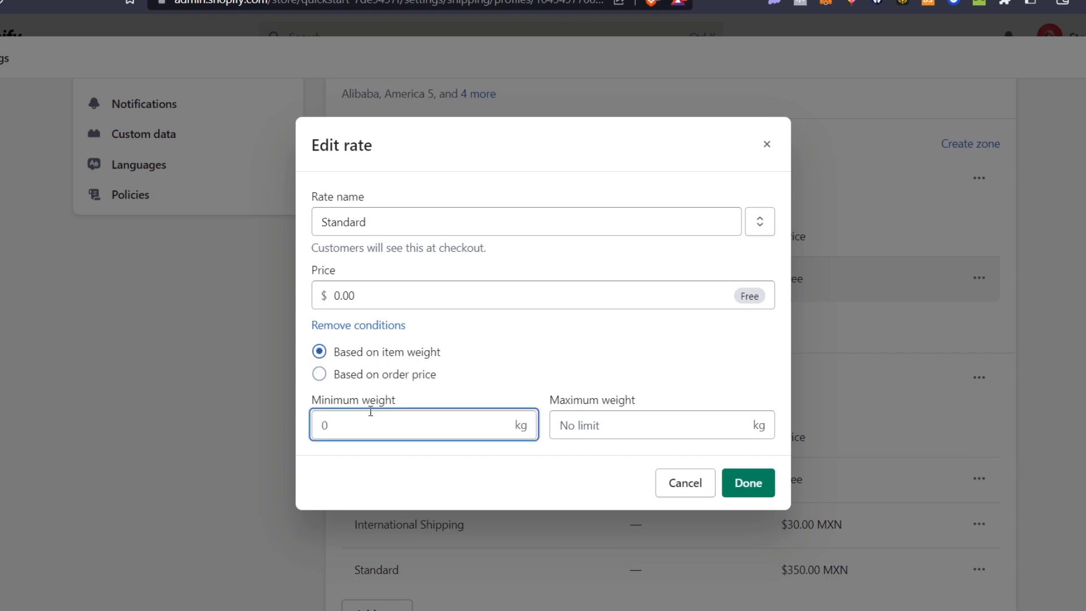
type("1")
left_click(631, 431)
type("1")
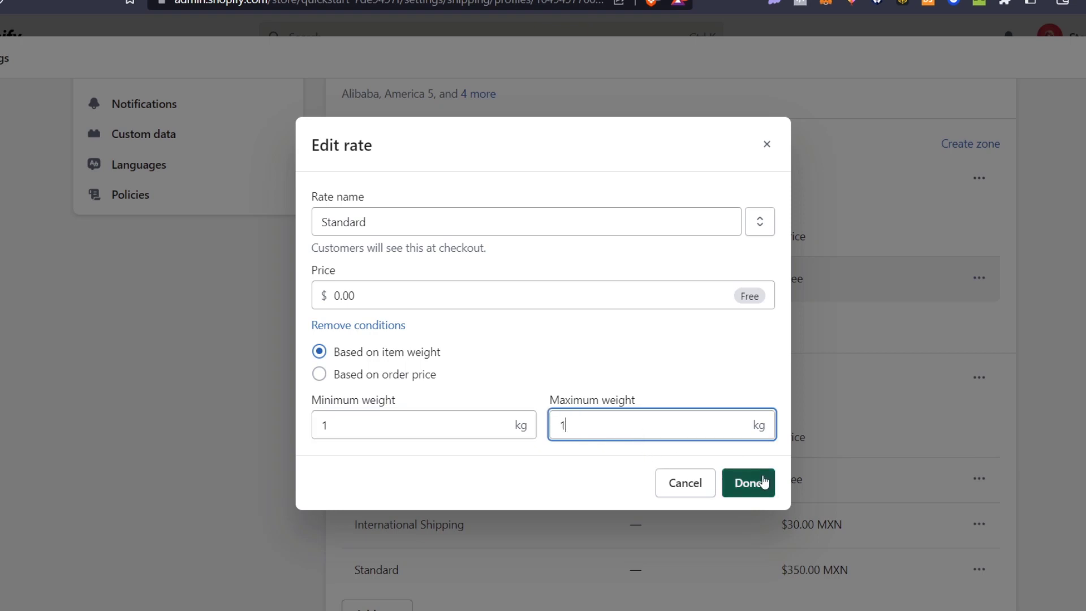
left_click(612, 303)
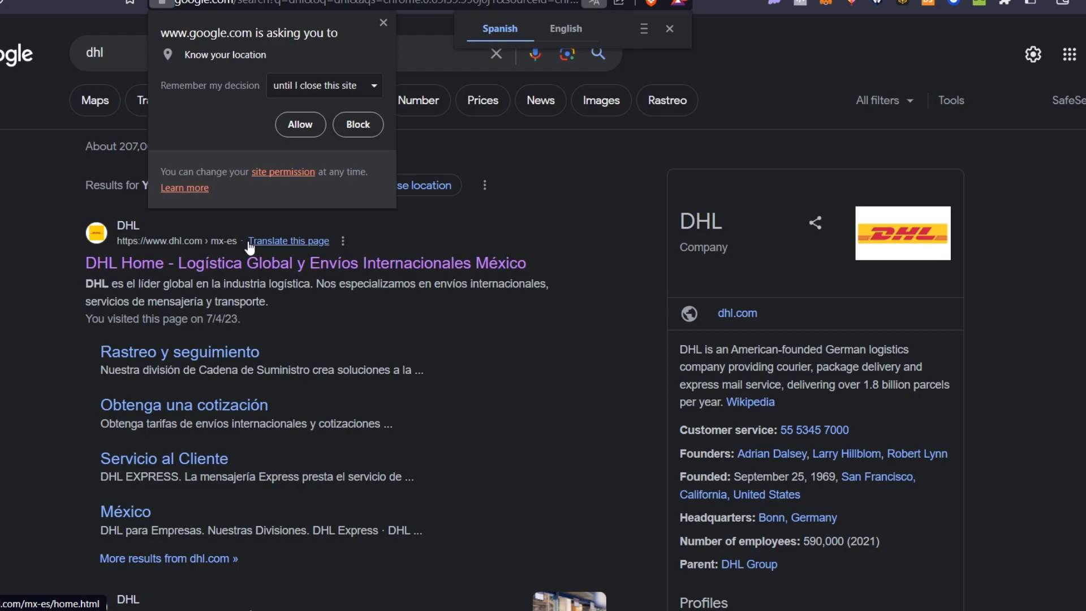
Open the 'DHL Home - Logística Global y Envíos Internacionales México' search result.
left_click(249, 264)
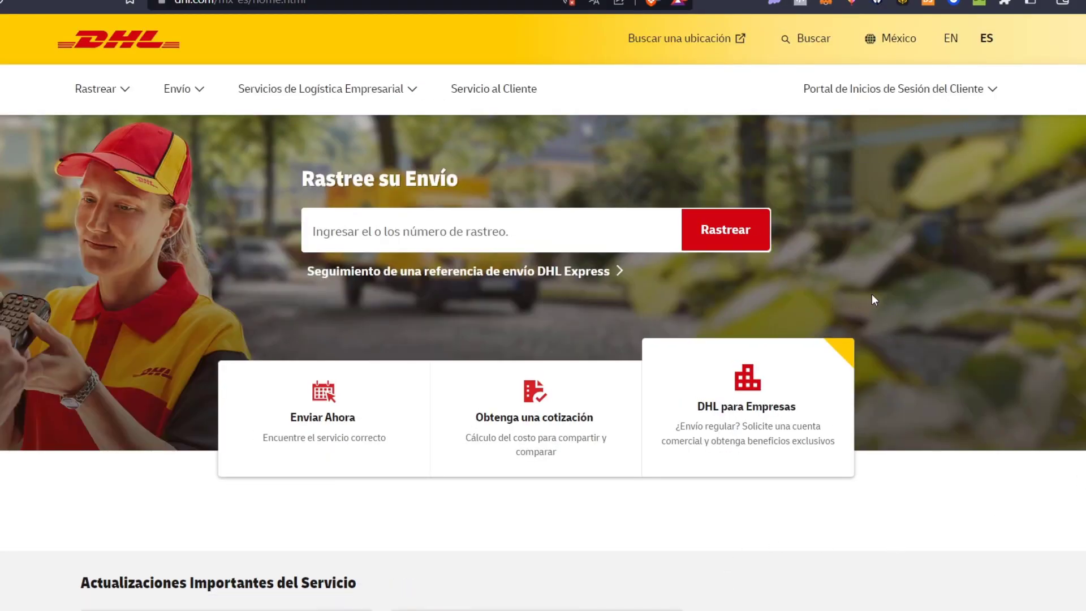
Start a DHL quote with destination Guadalajara 44008.
scroll(872, 294, "down", 4)
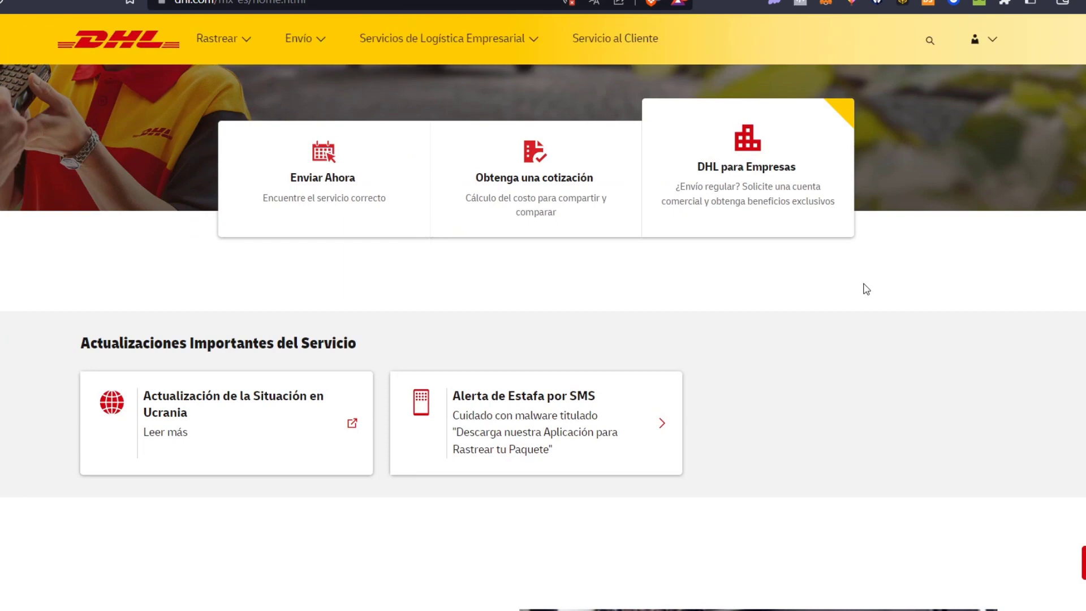
left_click(575, 210)
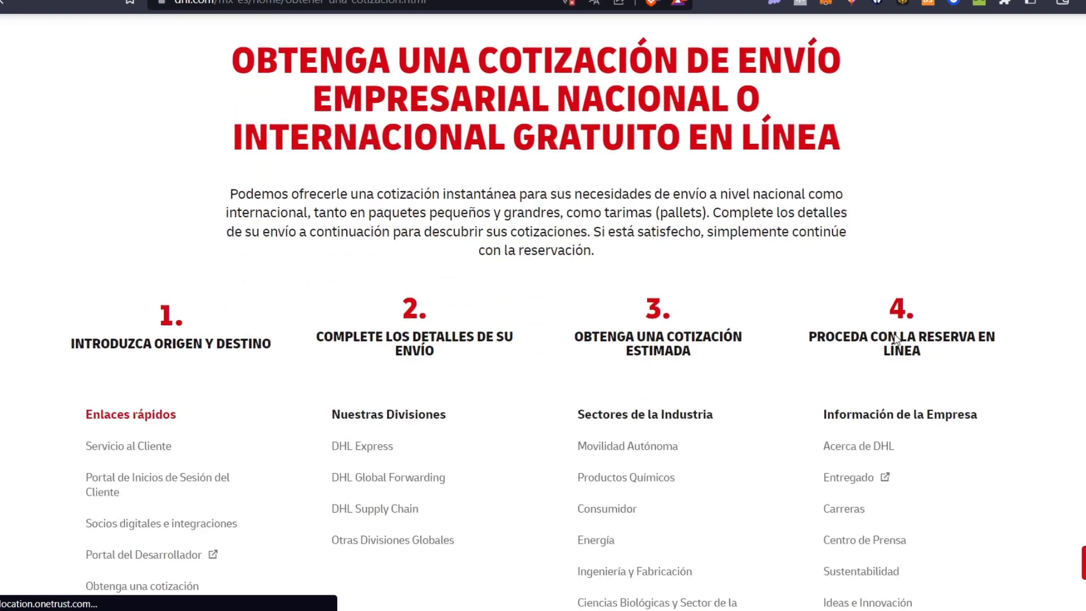
scroll(715, 293, "down", 5)
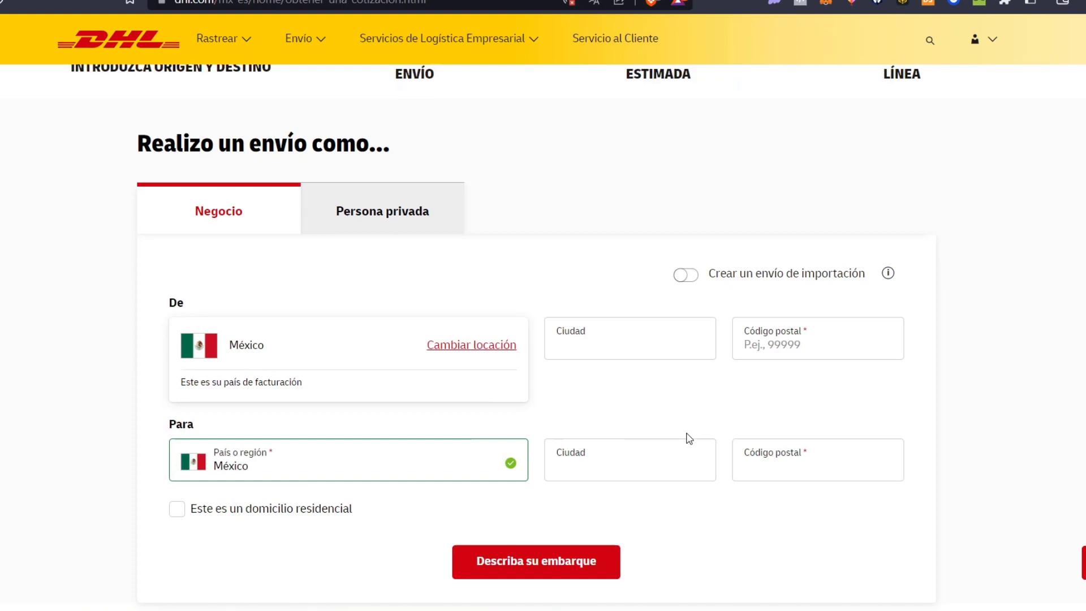
left_click(629, 504)
type("mex")
key("BackSpace")
key("BackSpace")
key("BackSpace")
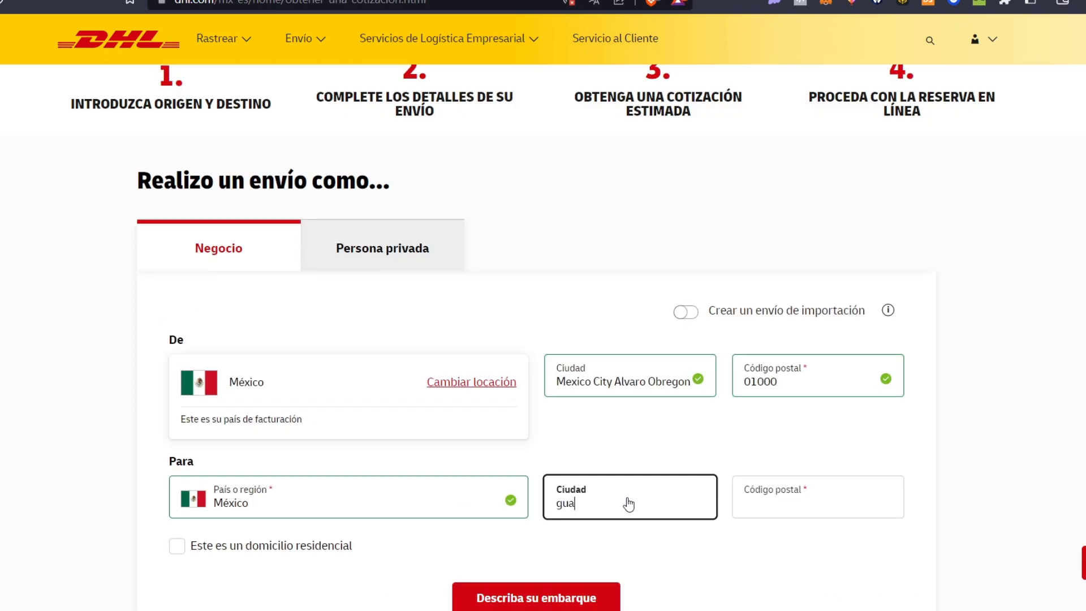
type("dala")
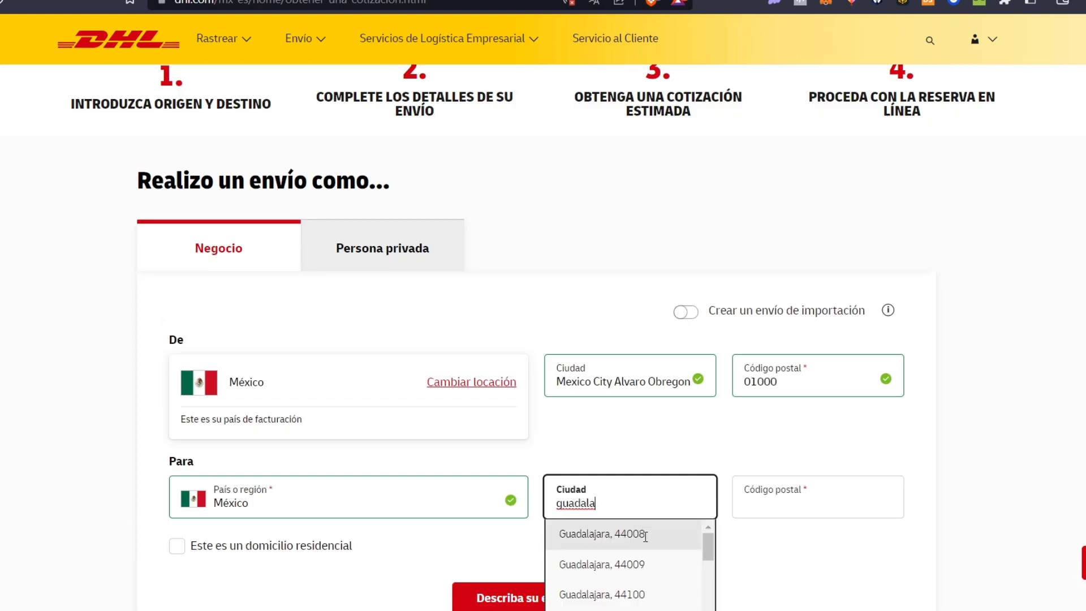
left_click(645, 532)
scroll(581, 116, "down", 6)
scroll(754, 352, "up", 3)
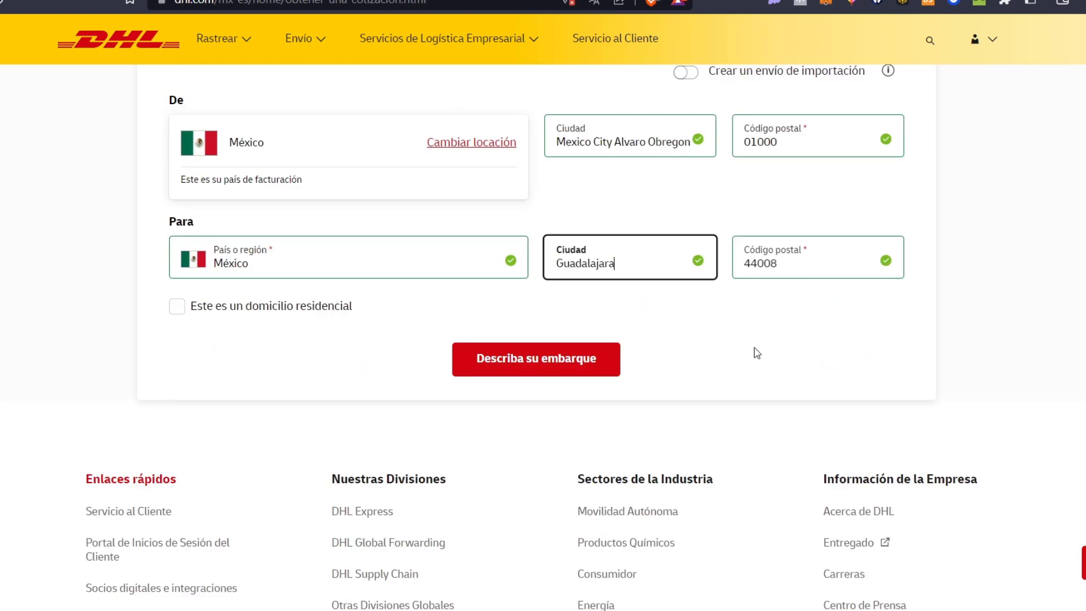
left_click(573, 362)
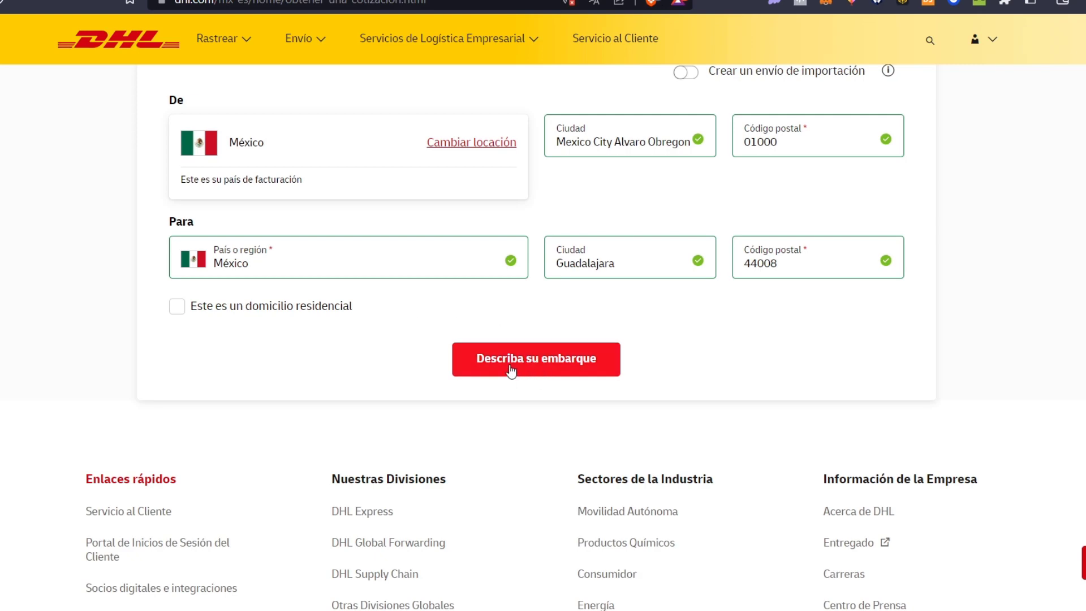
left_click(538, 371)
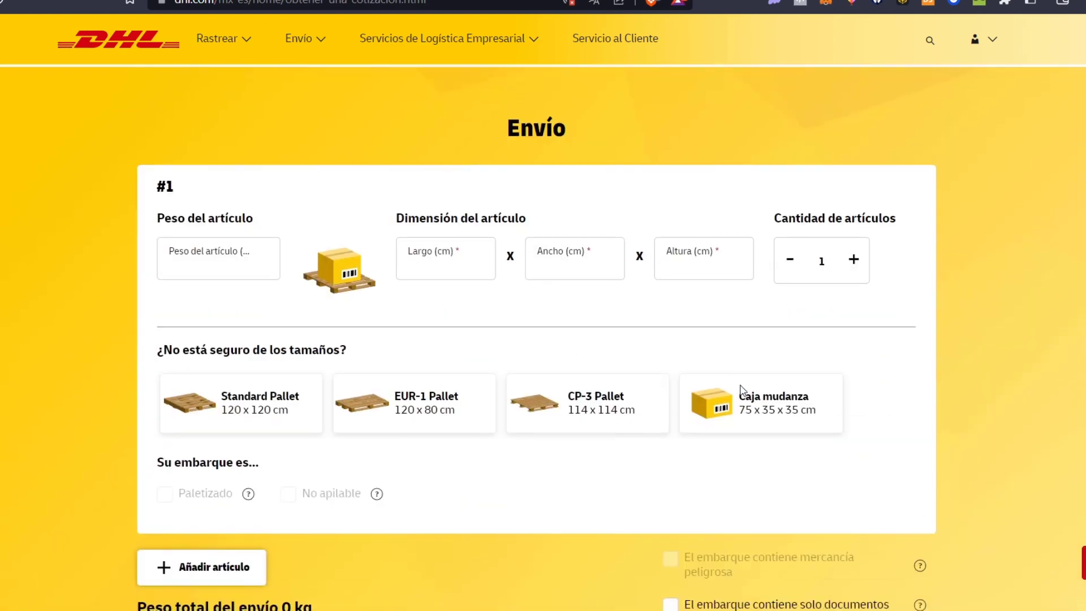
Describe the shipment as 3 kg with 23 × 23 × 23 dimensions.
left_click(241, 249)
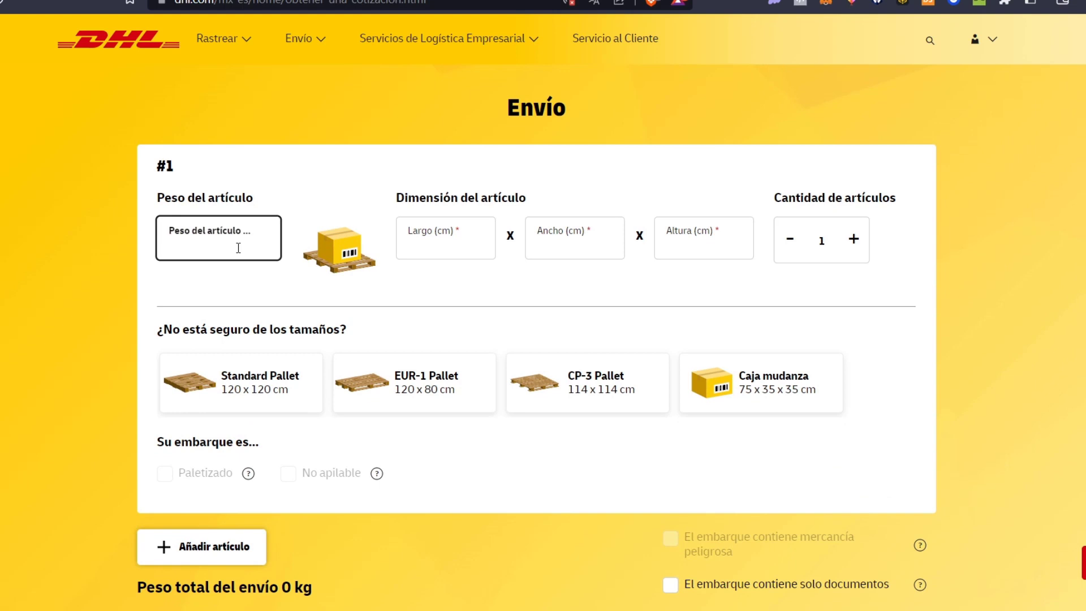
type("3")
left_click(292, 274)
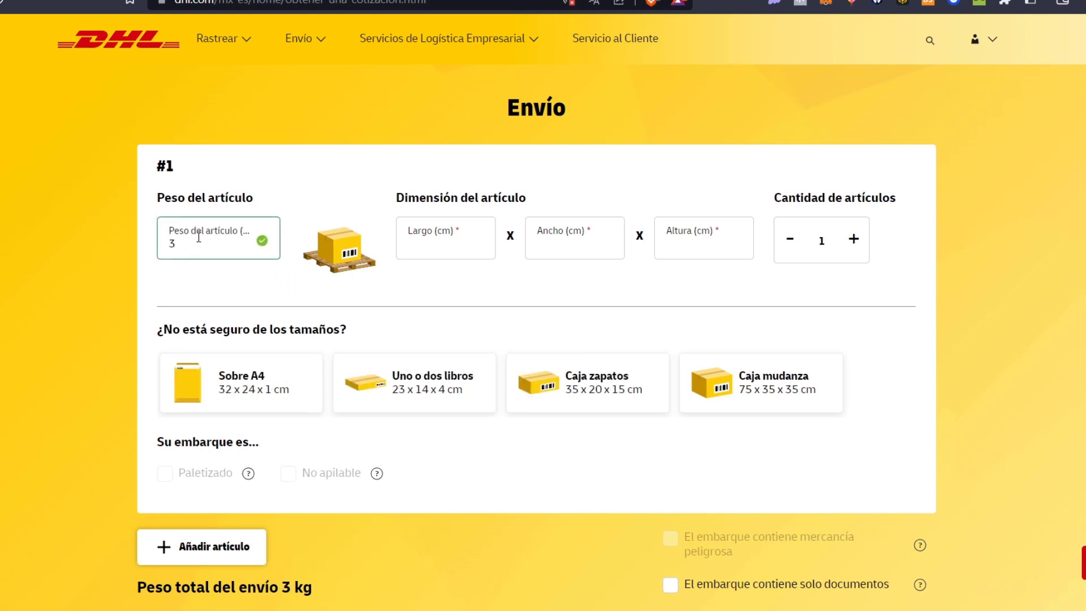
left_click(470, 249)
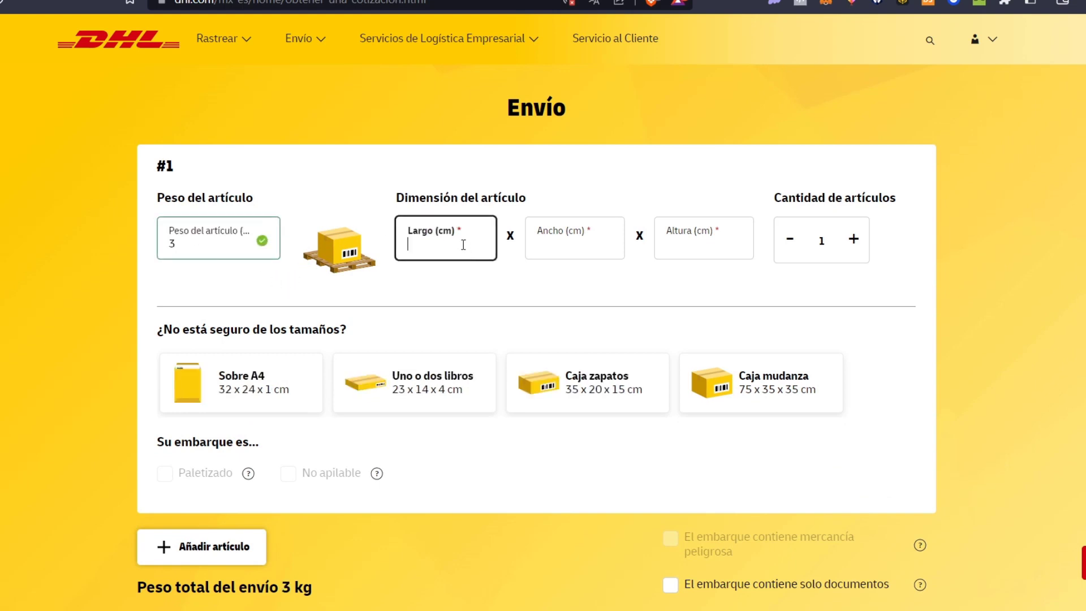
type("23")
left_click(548, 245)
type("23")
left_click(696, 249)
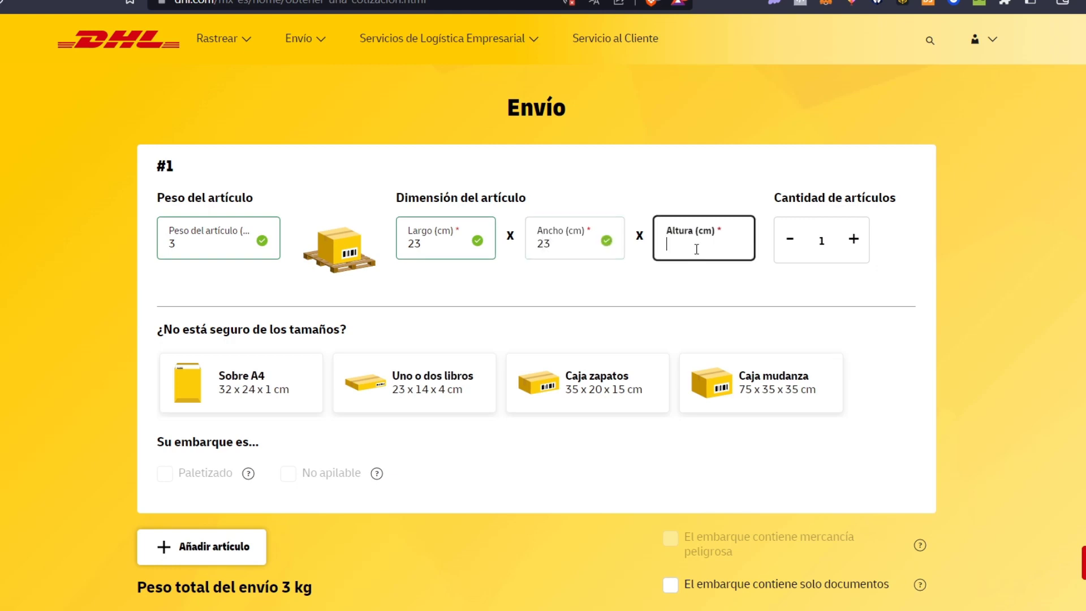
type("23")
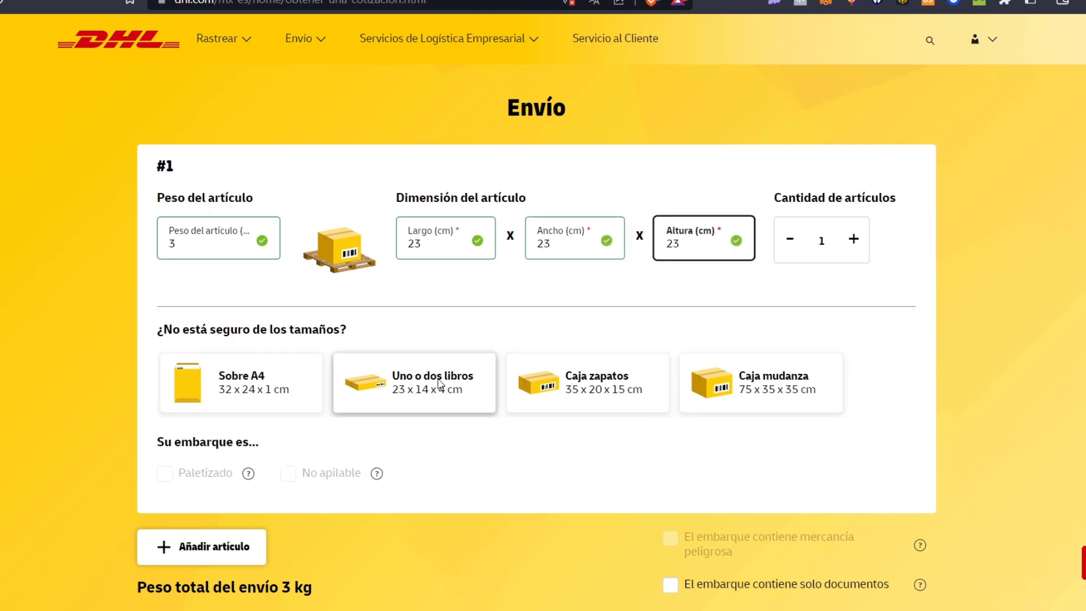
Choose the Uno o dos libros package size and get the MXN 364.37 quote.
left_click(439, 384)
scroll(477, 483, "down", 4)
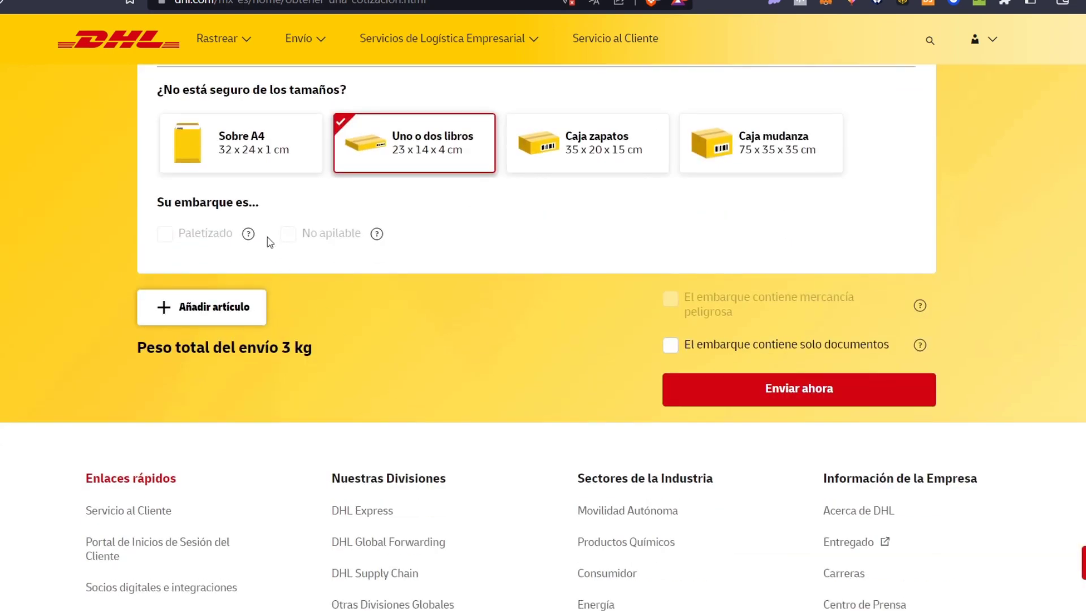
left_click(745, 397)
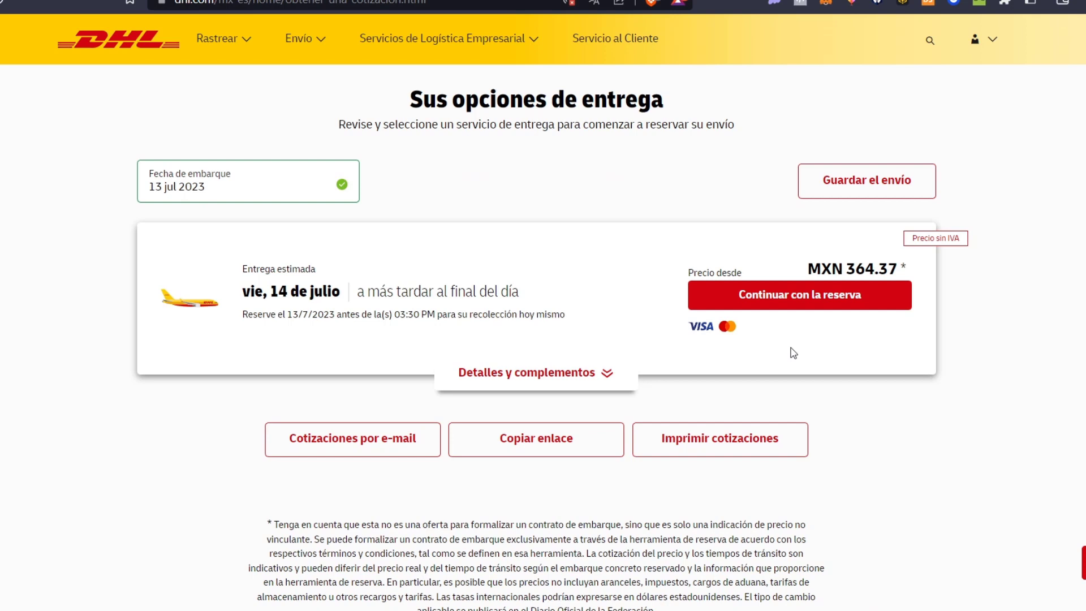
left_click_drag(831, 268, 909, 262)
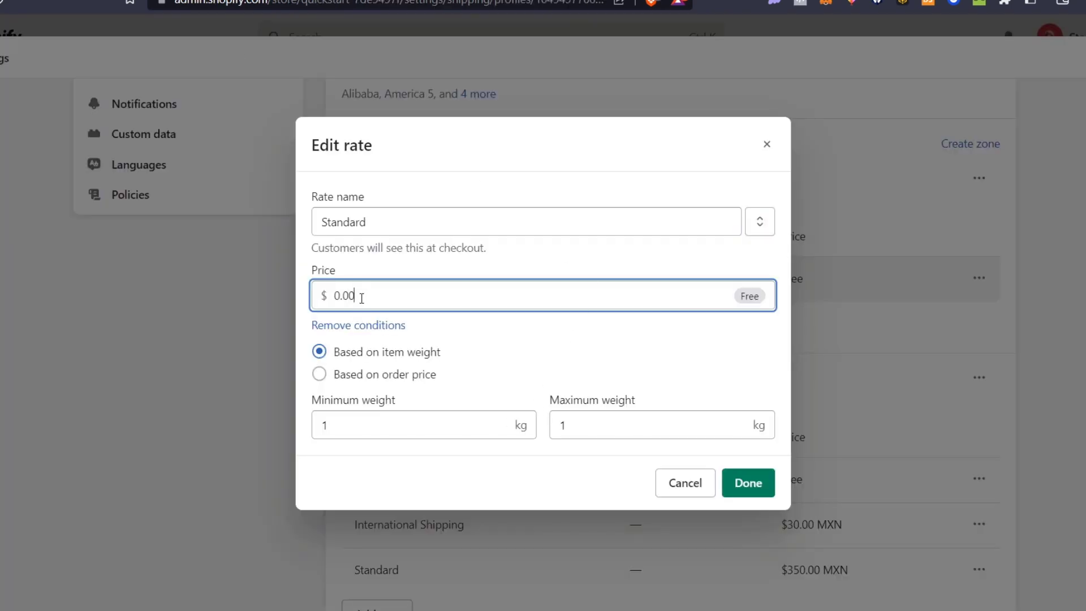
Set the Standard rate price to 365 and apply the edit.
type("365")
double_click(380, 287)
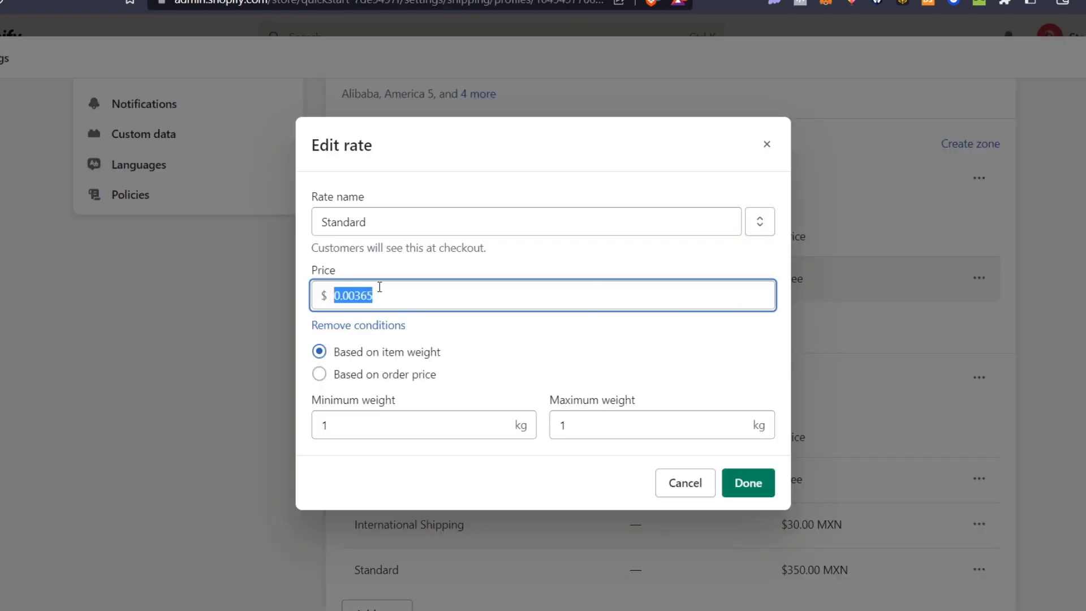
type("365")
left_click(587, 360)
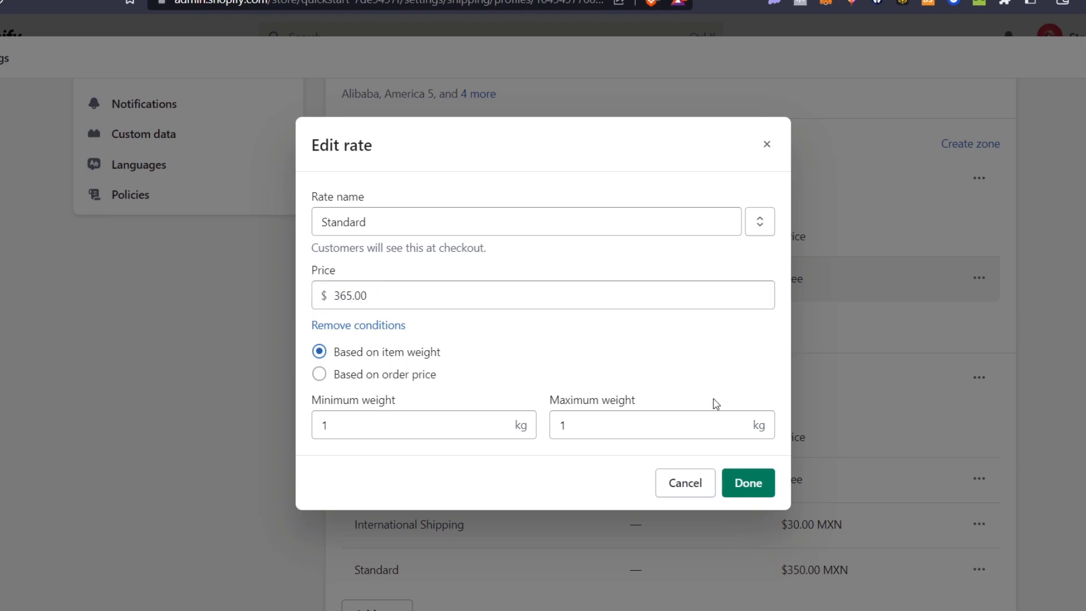
left_click(740, 483)
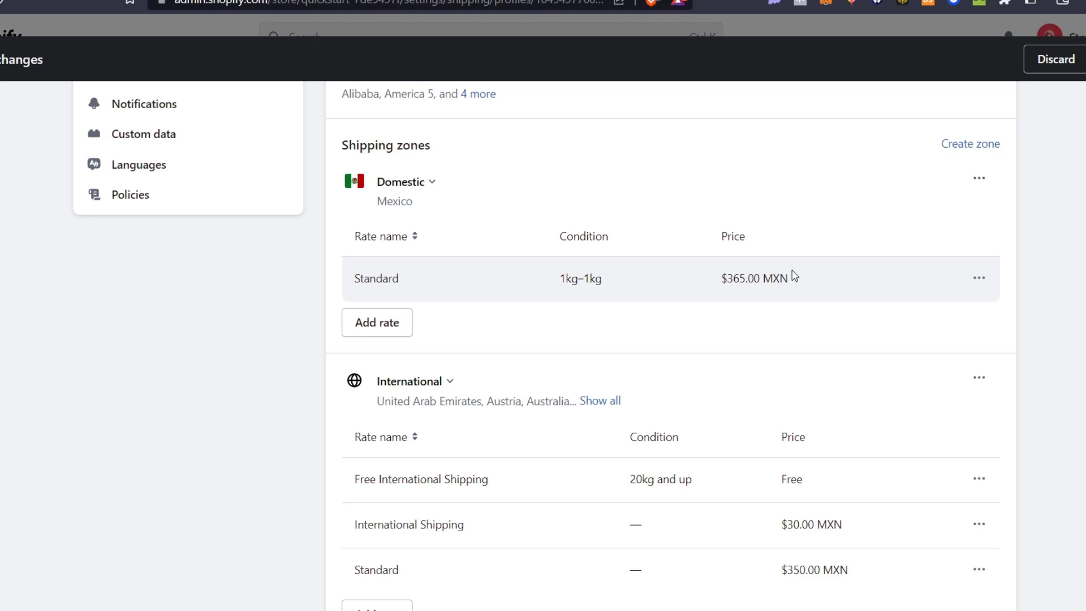
Confirm the new rate's MXN currency matches the DHL quote.
left_click_drag(765, 281, 791, 289)
key("ctrl+Tab")
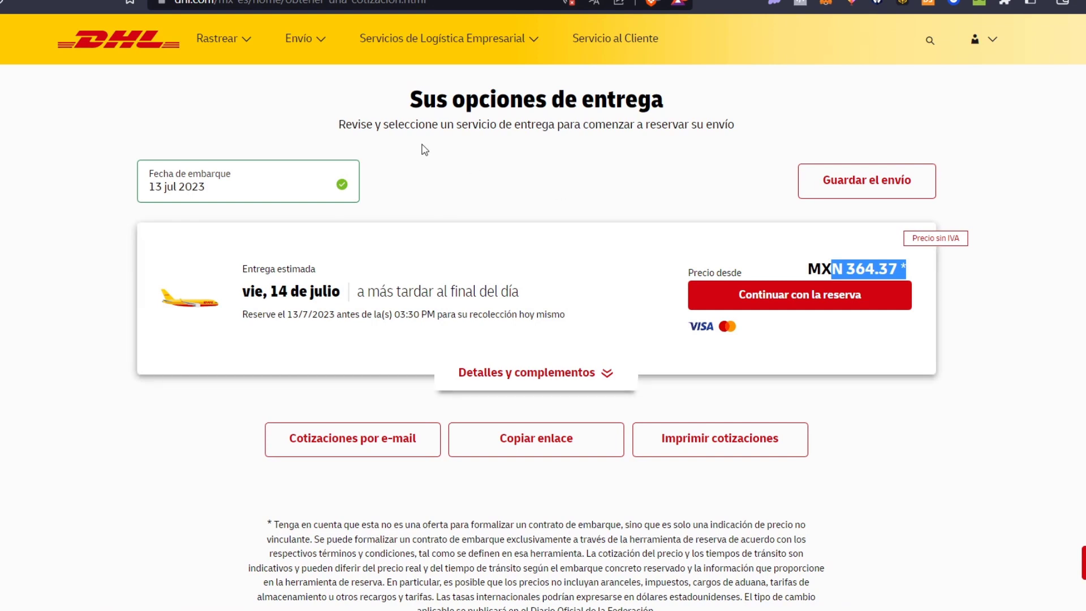
left_click_drag(803, 271, 842, 270)
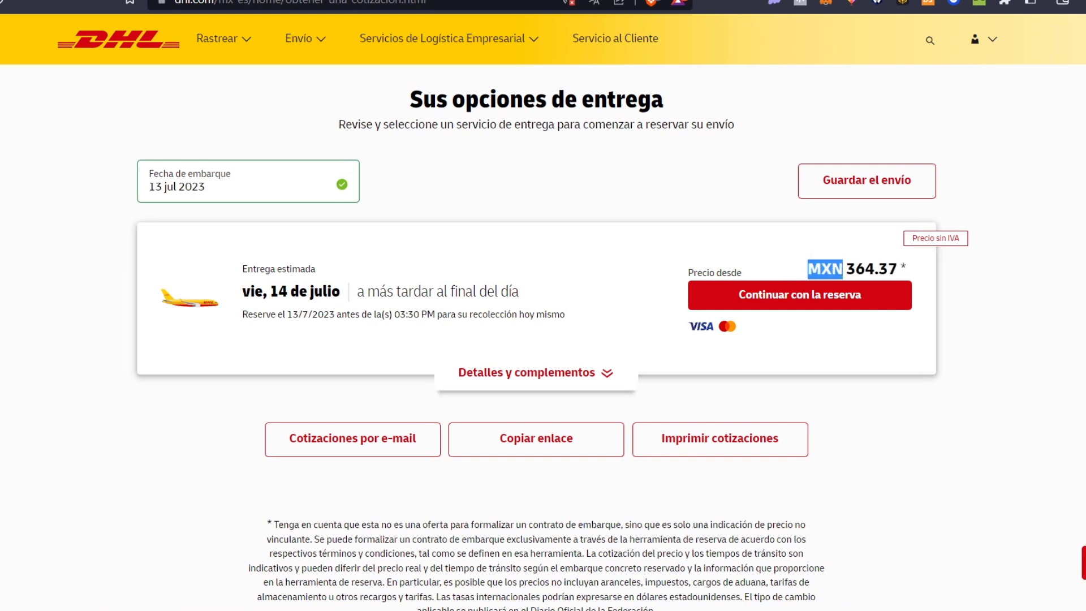
key("ctrl+shift+Tab")
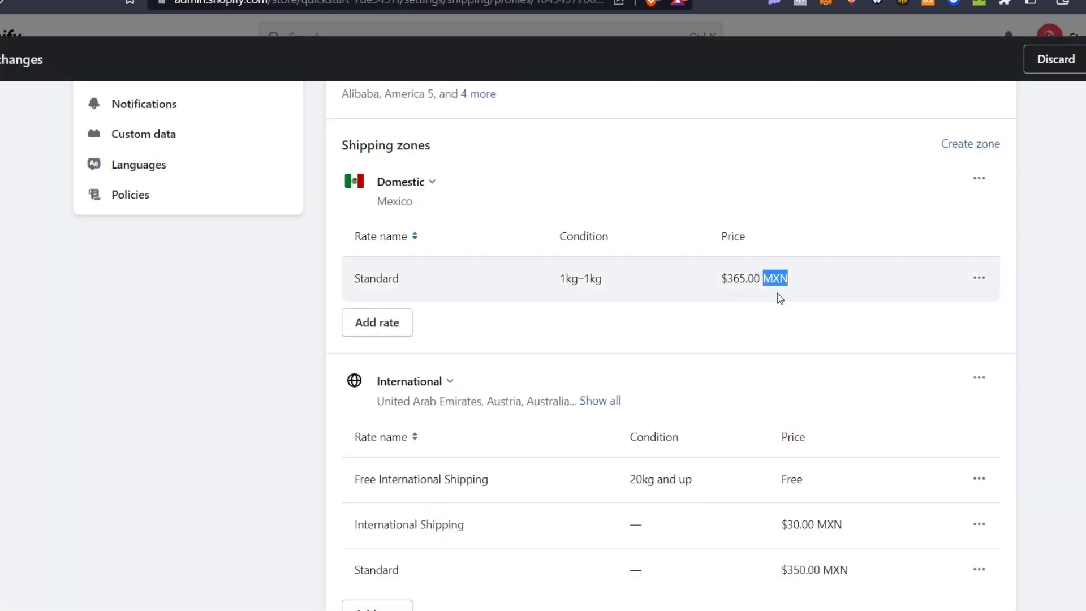
scroll(786, 433, "up", 4)
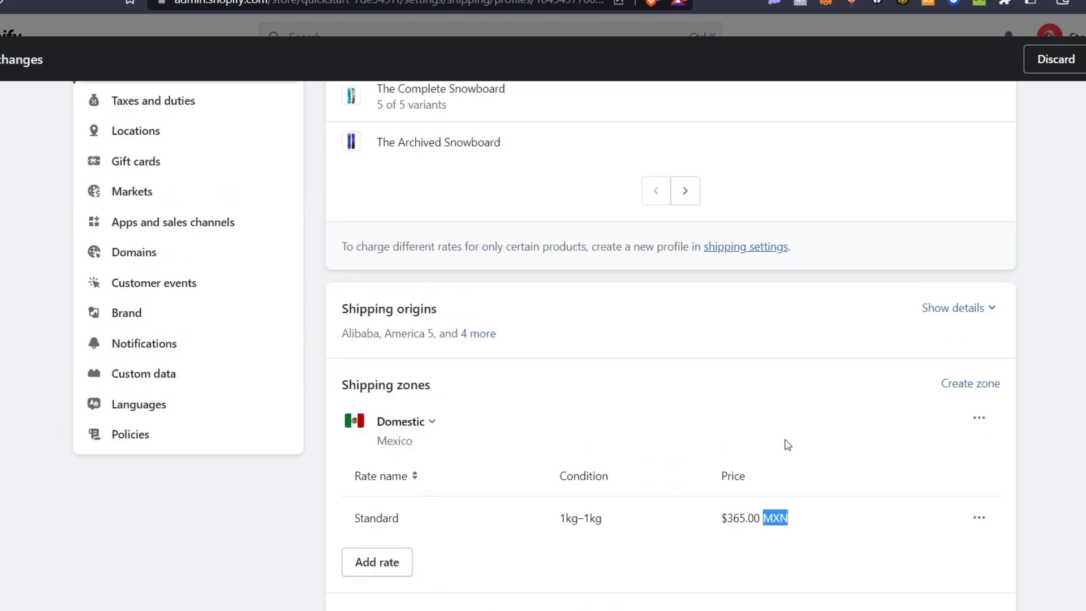
scroll(823, 448, "down", 4)
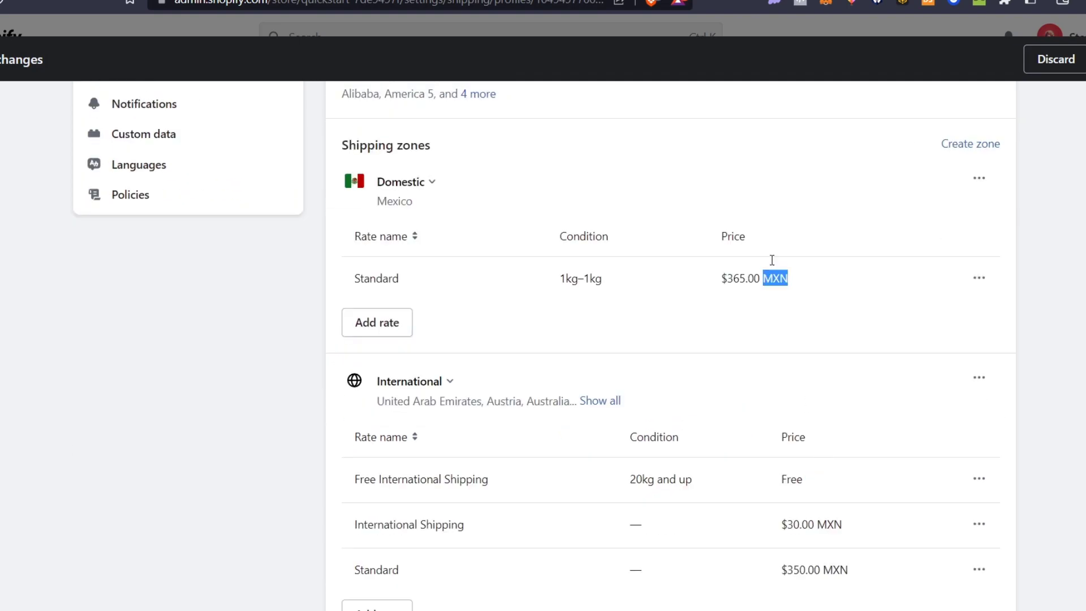
scroll(836, 350, "up", 8)
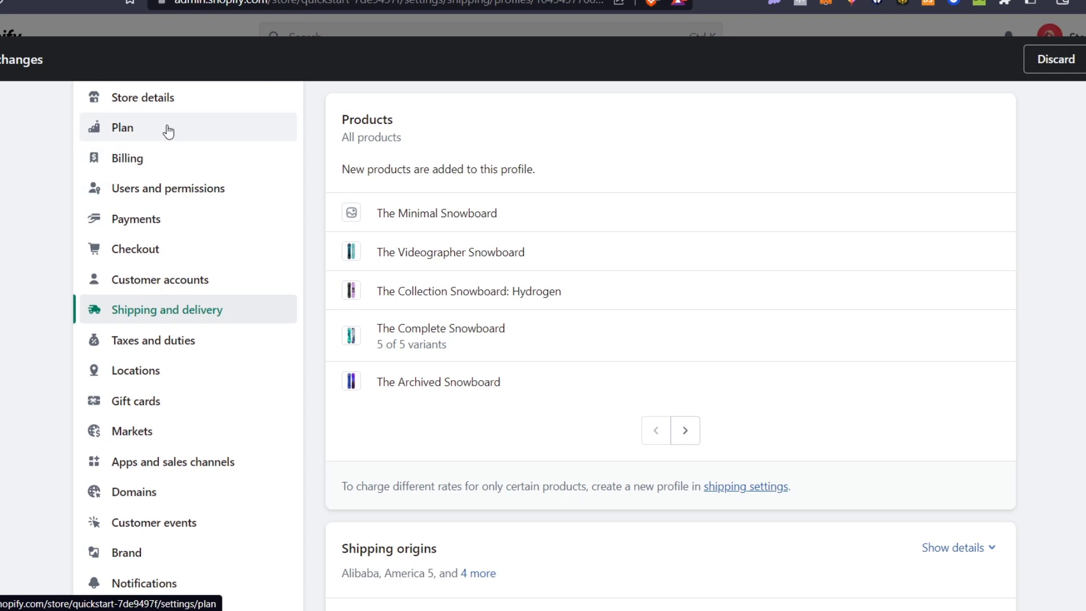
scroll(826, 325, "down", 4)
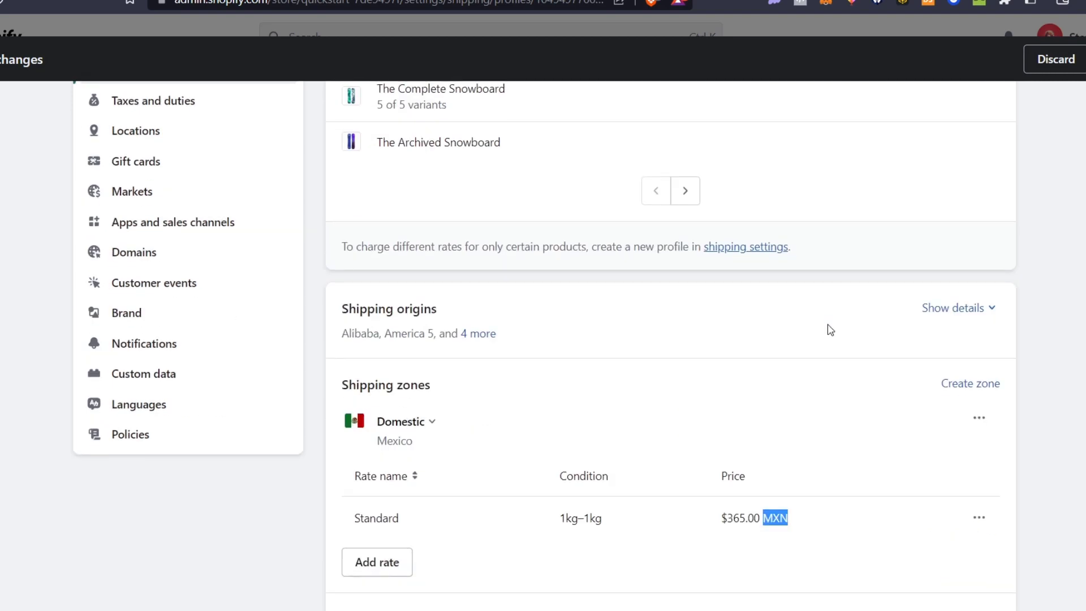
scroll(930, 447, "down", 4)
scroll(890, 489, "down", 4)
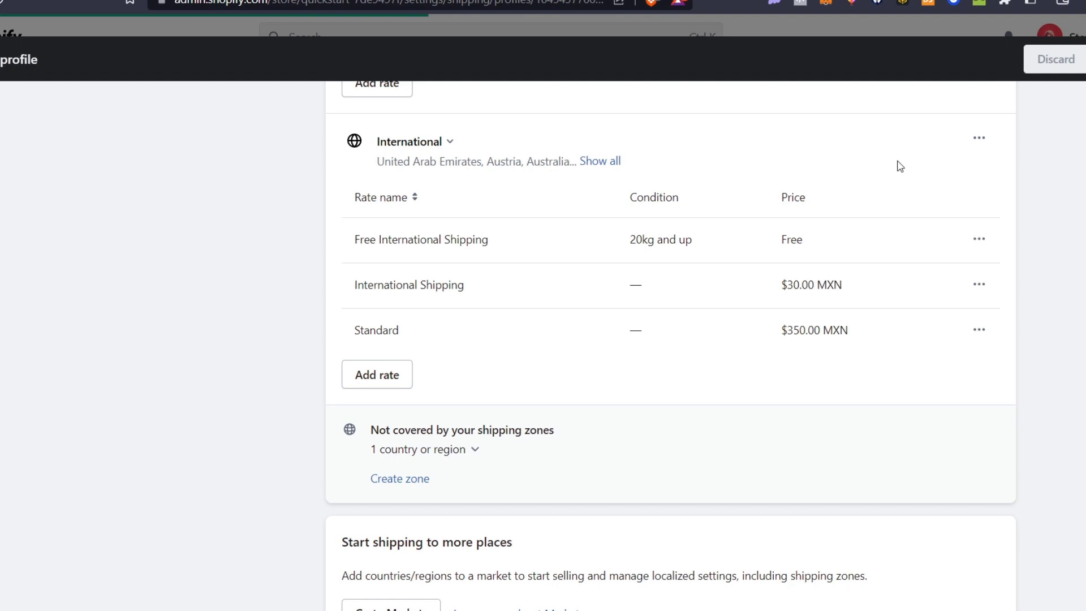
Check that the Domestic Standard rate shows 1kg–1kg at $365.00 MXN.
scroll(805, 372, "up", 4)
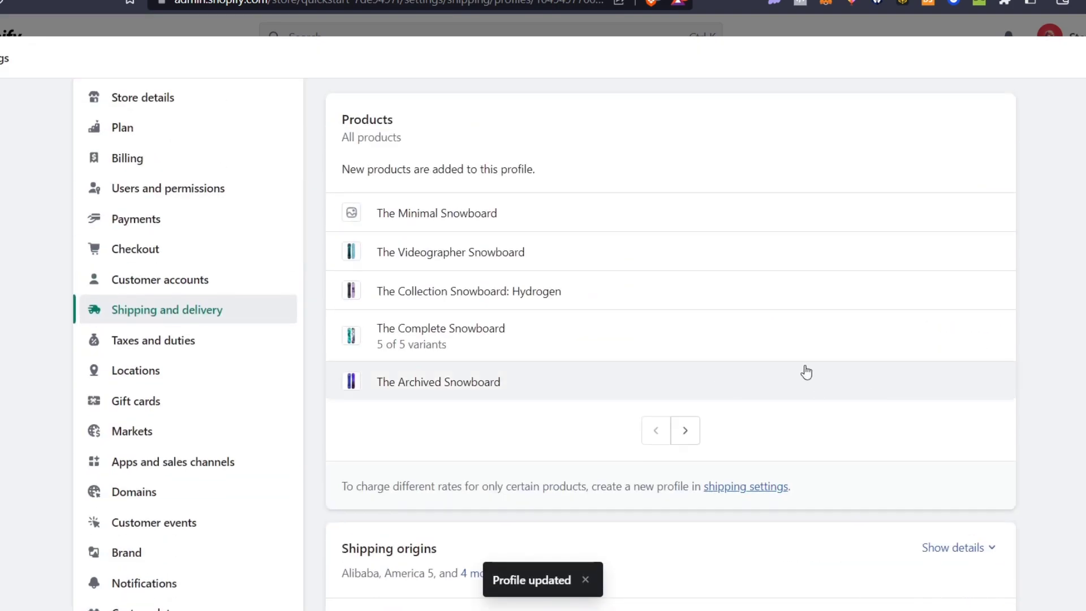
scroll(1025, 340, "down", 4)
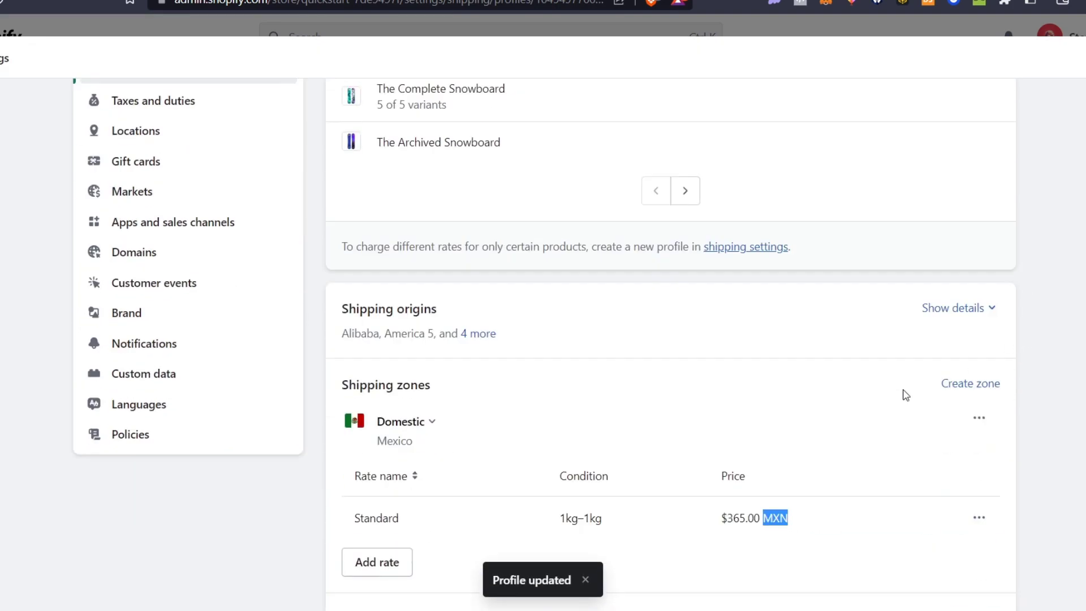
scroll(922, 418, "down", 4)
left_click_drag(557, 278, 636, 284)
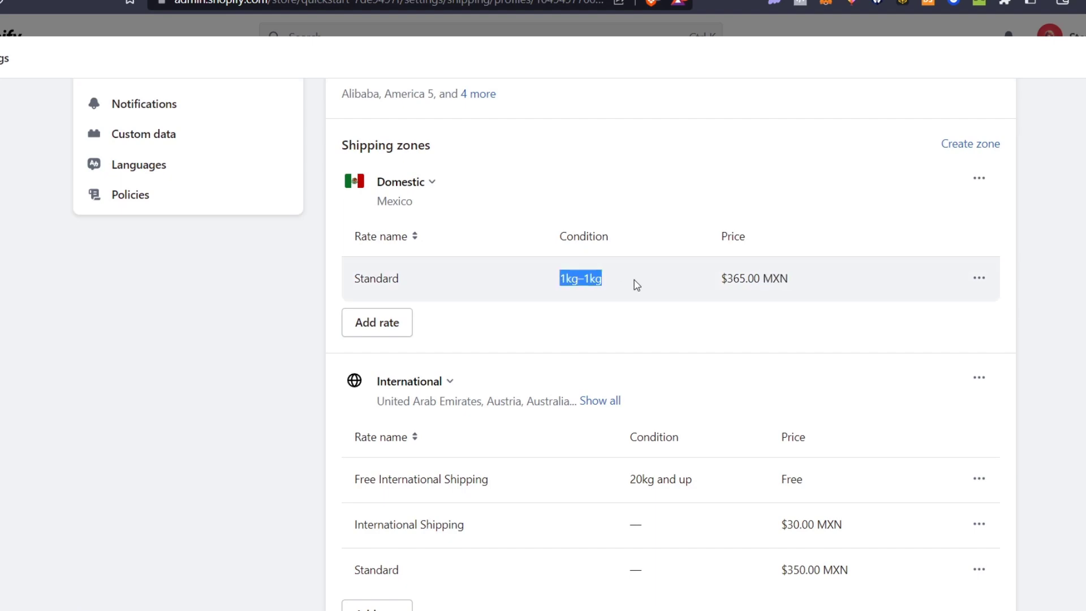
left_click_drag(713, 273, 872, 284)
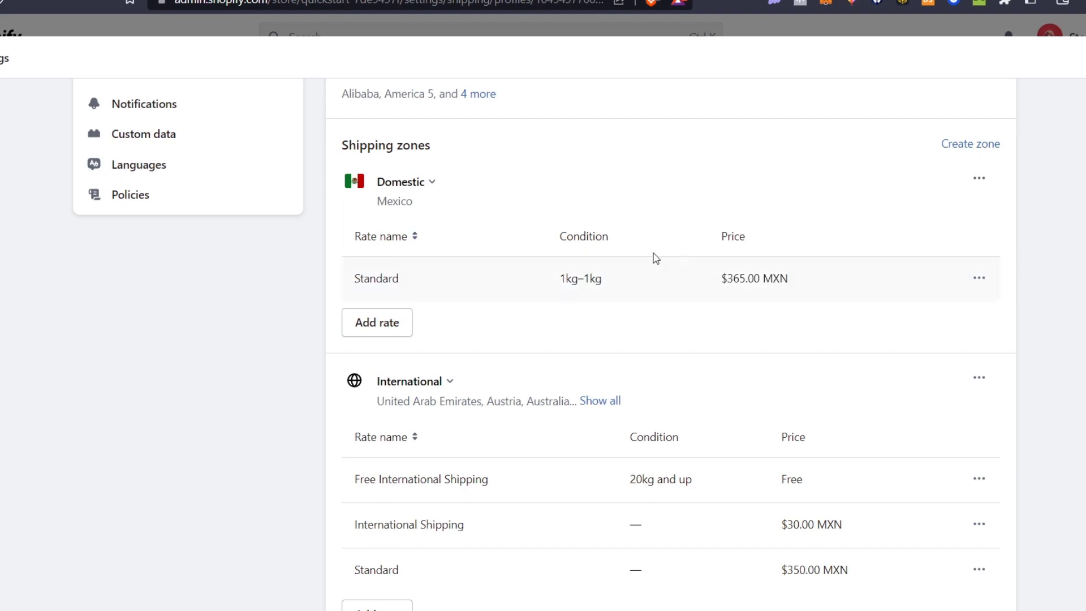
scroll(652, 254, "up", 8)
scroll(1030, 188, "down", 4)
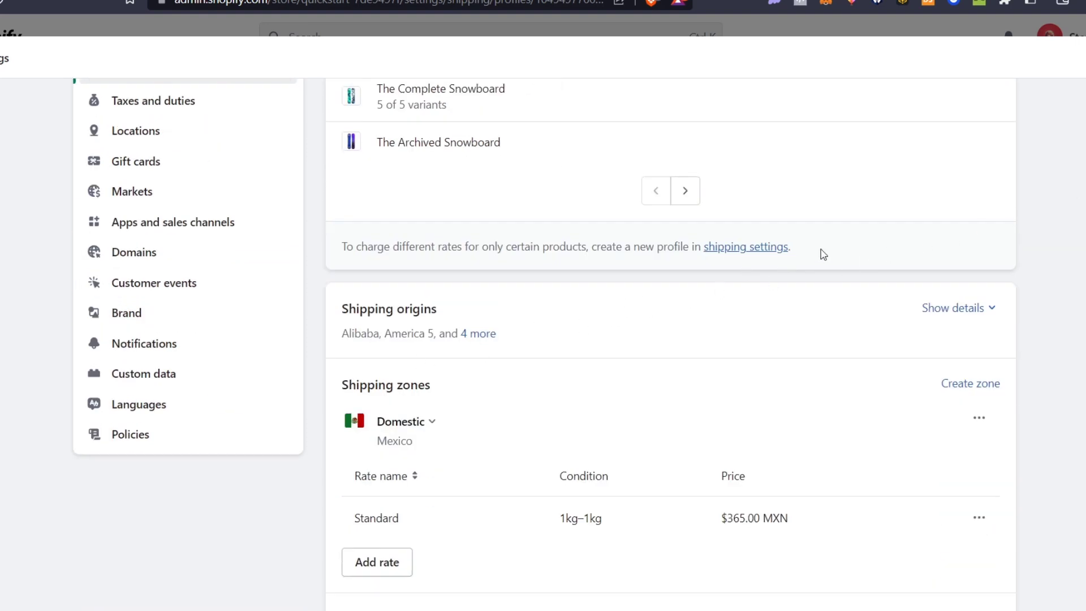
Open the store Policies settings and look through the policy editors.
left_click(156, 446)
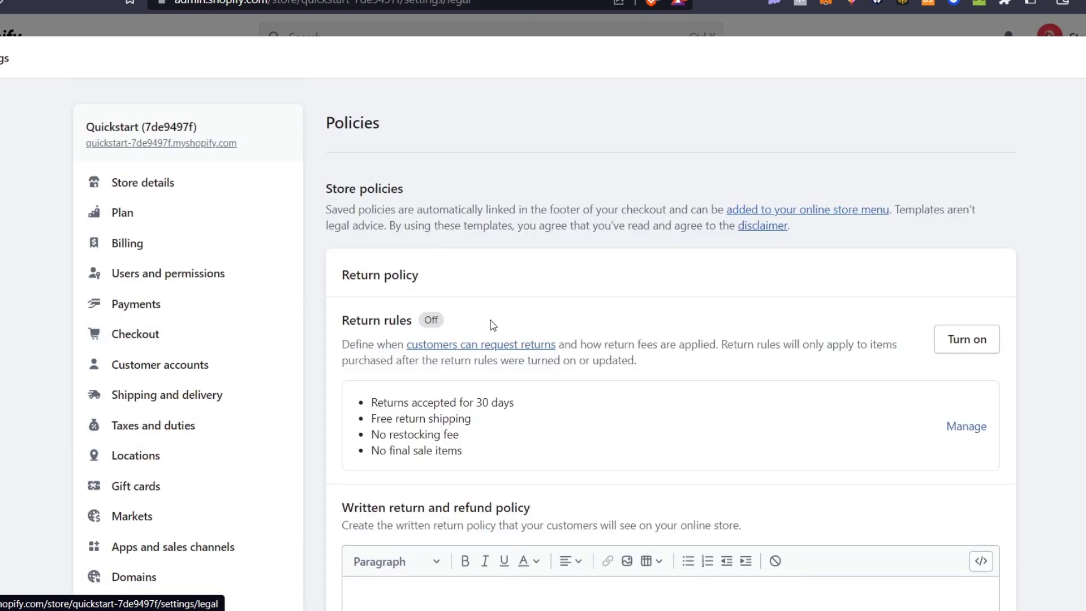
triple_click(413, 281)
scroll(565, 283, "down", 4)
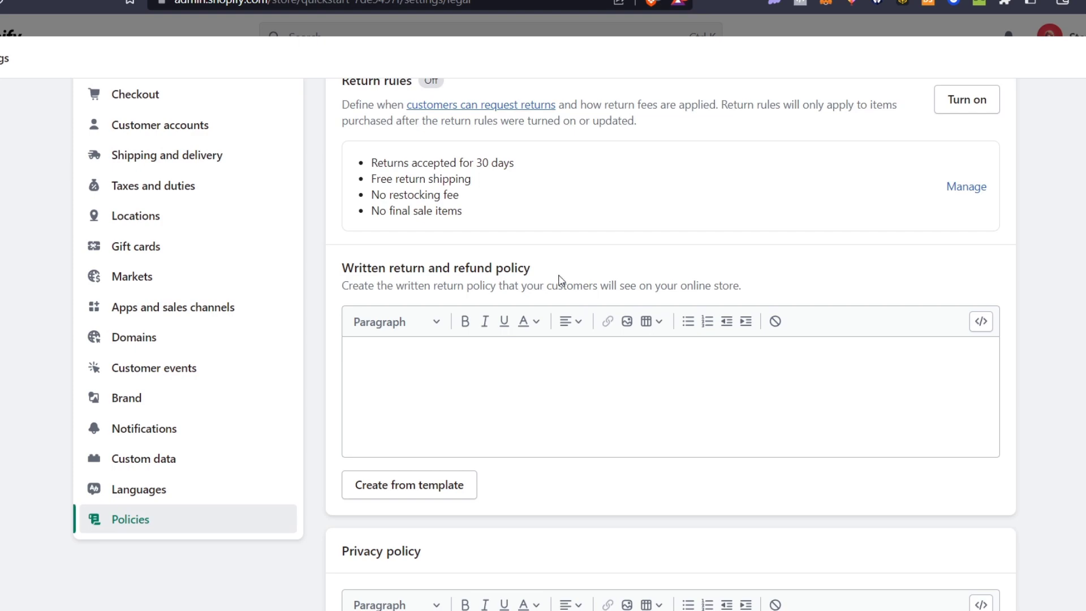
scroll(575, 327, "down", 4)
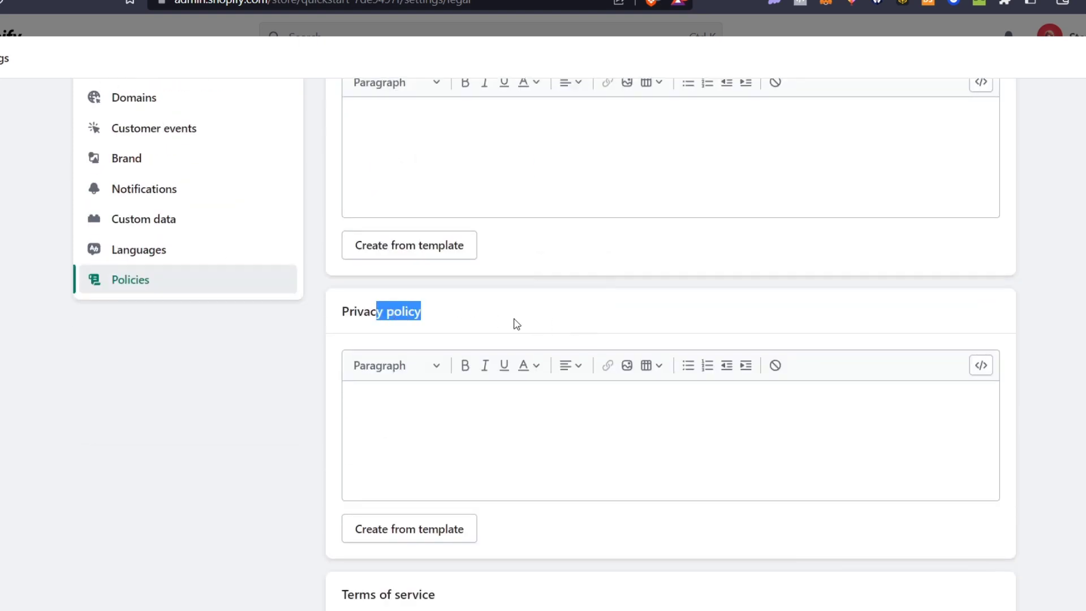
scroll(517, 323, "down", 4)
scroll(502, 356, "down", 4)
scroll(574, 358, "down", 4)
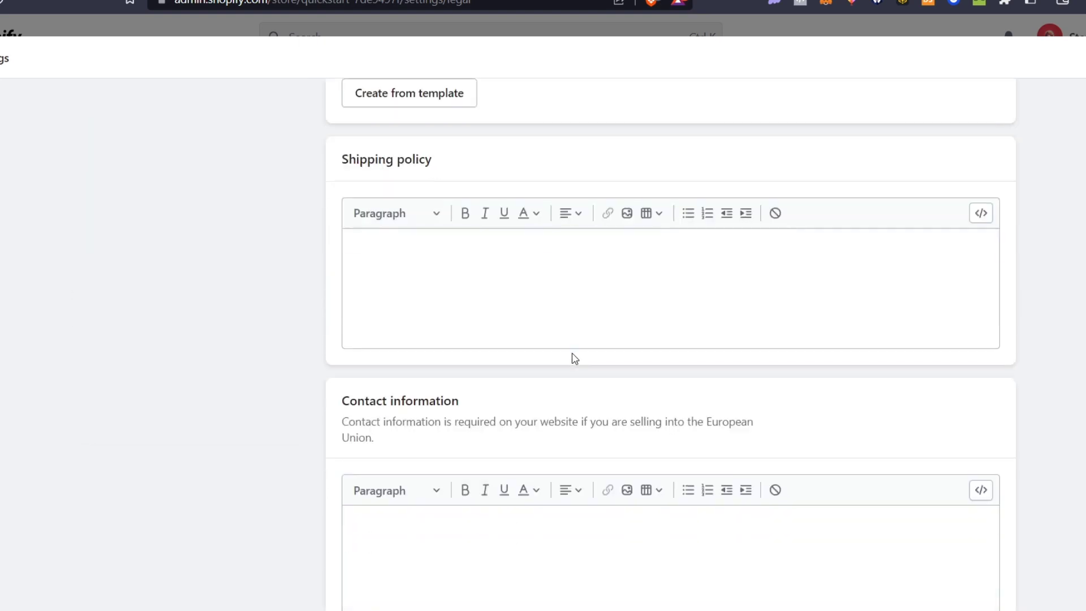
left_click(564, 317)
left_click_drag(425, 163, 344, 149)
left_click(474, 261)
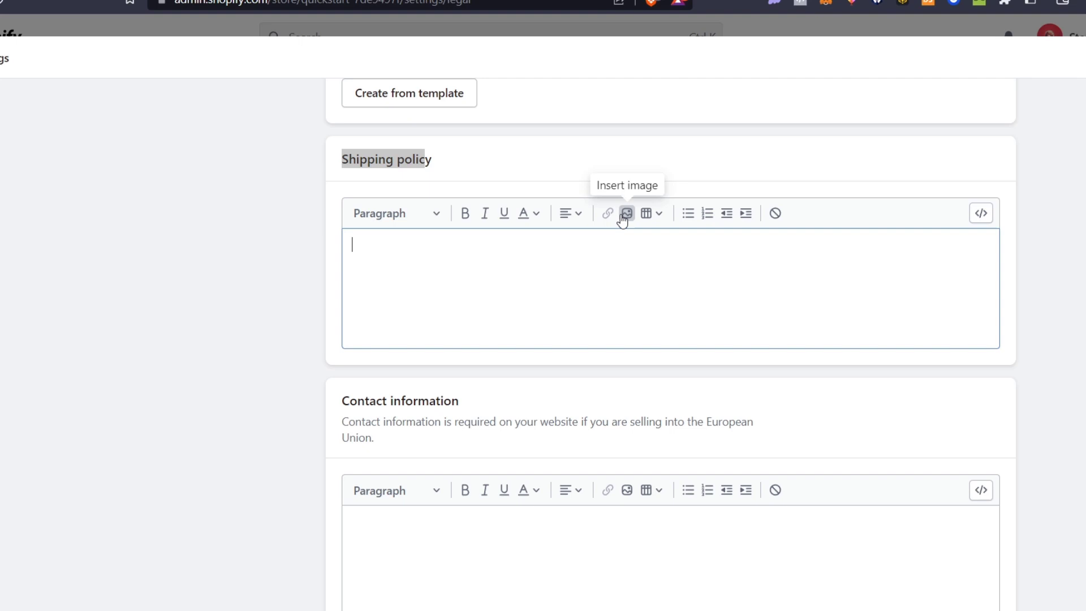
scroll(706, 245, "up", 4)
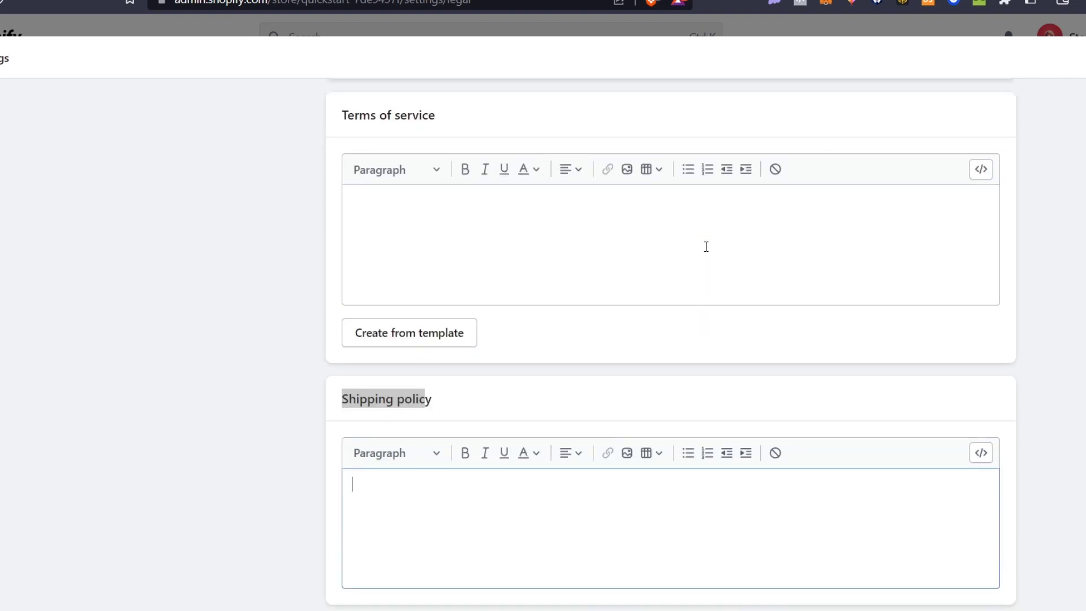
Fill the Terms of service from the template and save the policies.
left_click(433, 342)
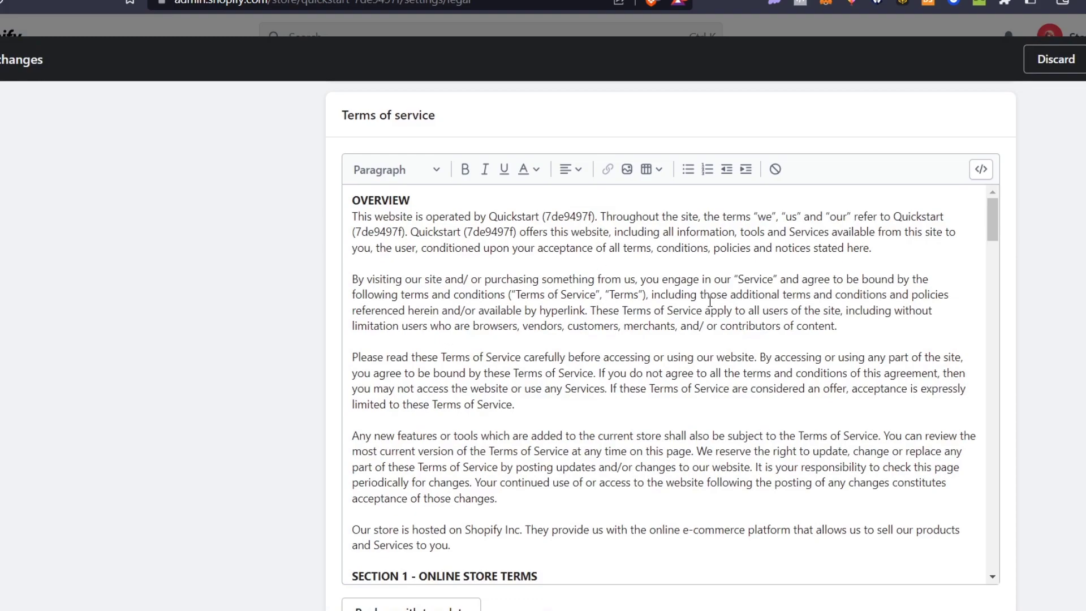
scroll(682, 464, "down", 1)
scroll(683, 469, "down", 3)
scroll(688, 487, "up", 4)
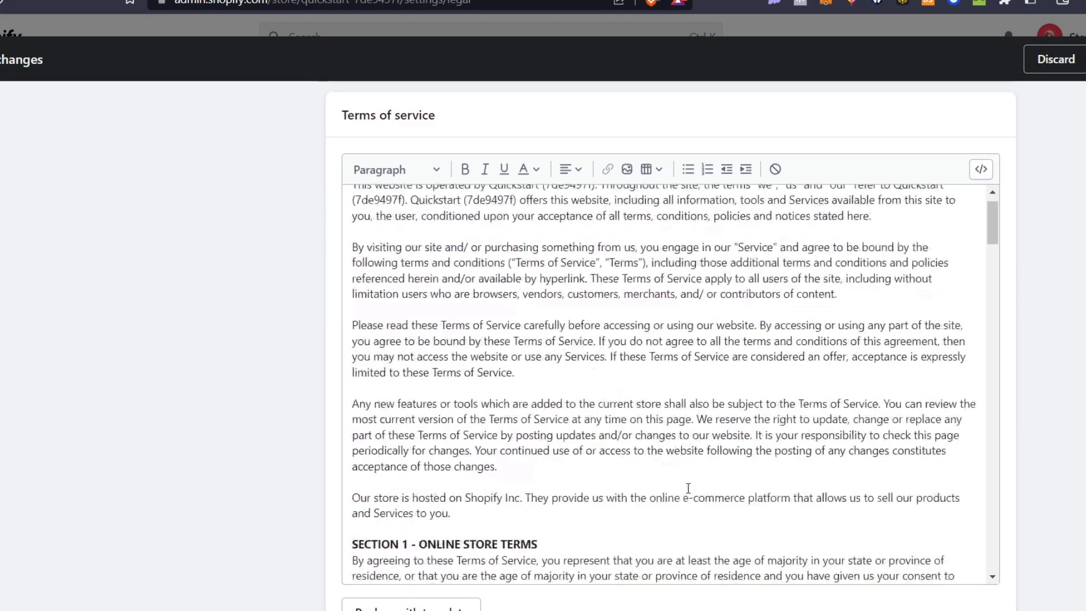
scroll(688, 487, "up", 1)
scroll(877, 402, "up", 3)
scroll(877, 452, "down", 4)
scroll(933, 480, "down", 10)
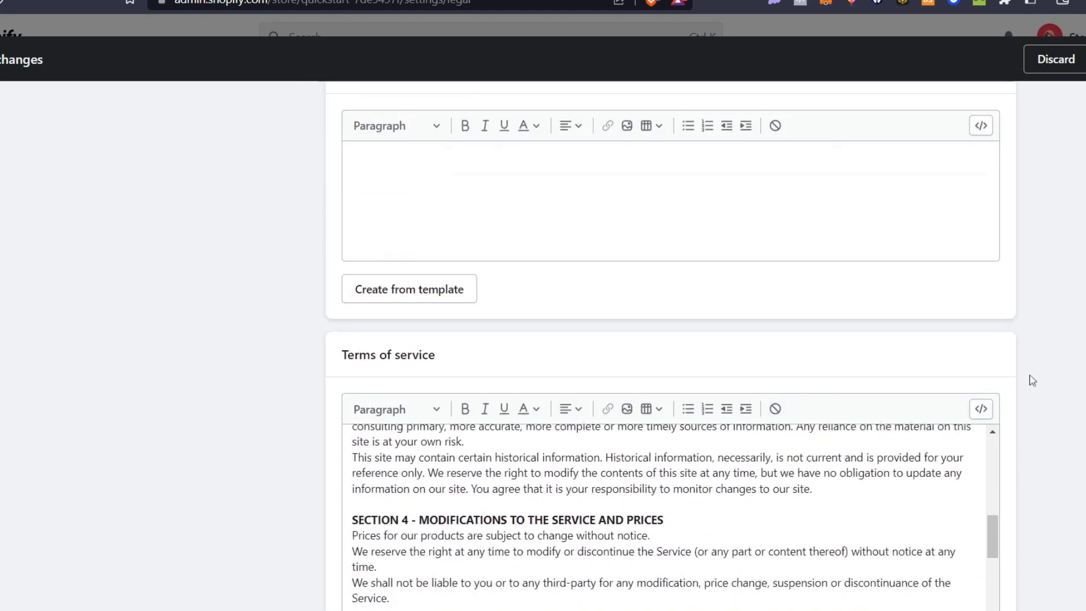
scroll(1032, 380, "down", 4)
left_click(1083, 58)
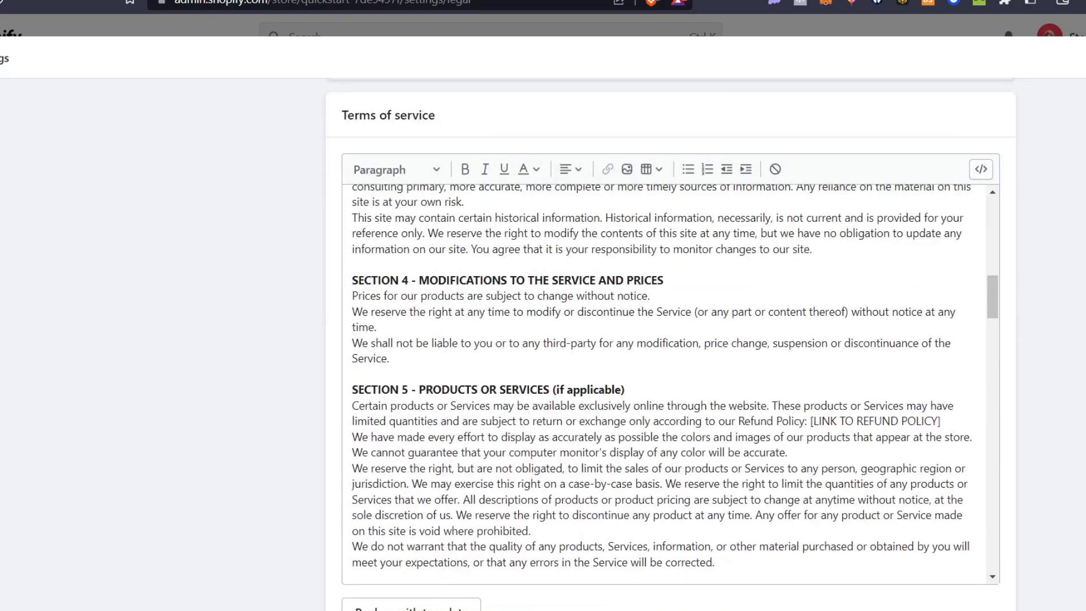
scroll(339, 300, "up", 5)
scroll(252, 319, "up", 5)
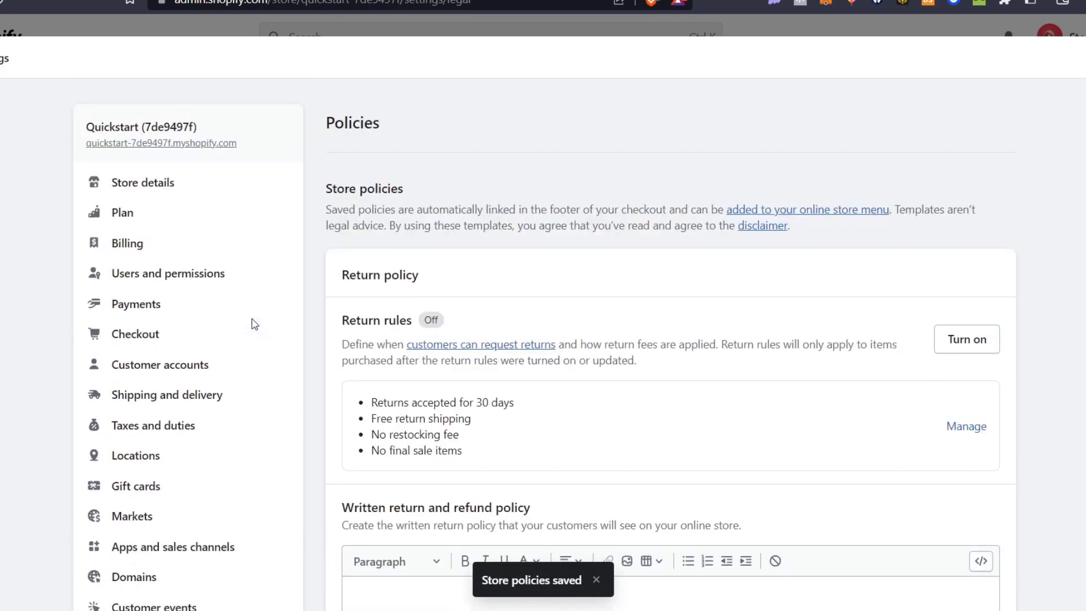
Start a new shipping profile named Fragile Products.
left_click(189, 398)
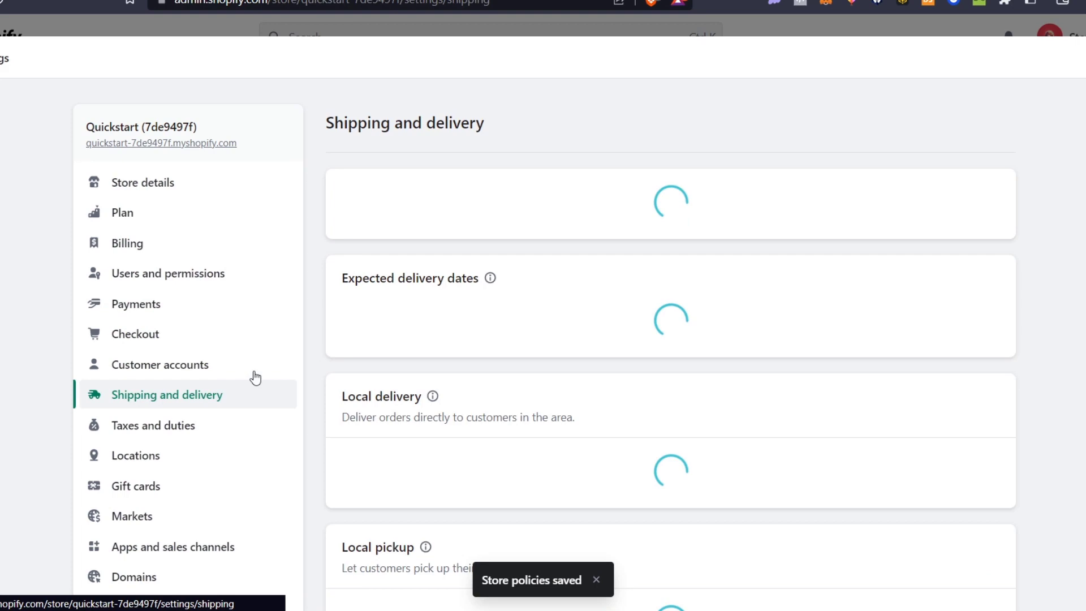
scroll(830, 401, "down", 4)
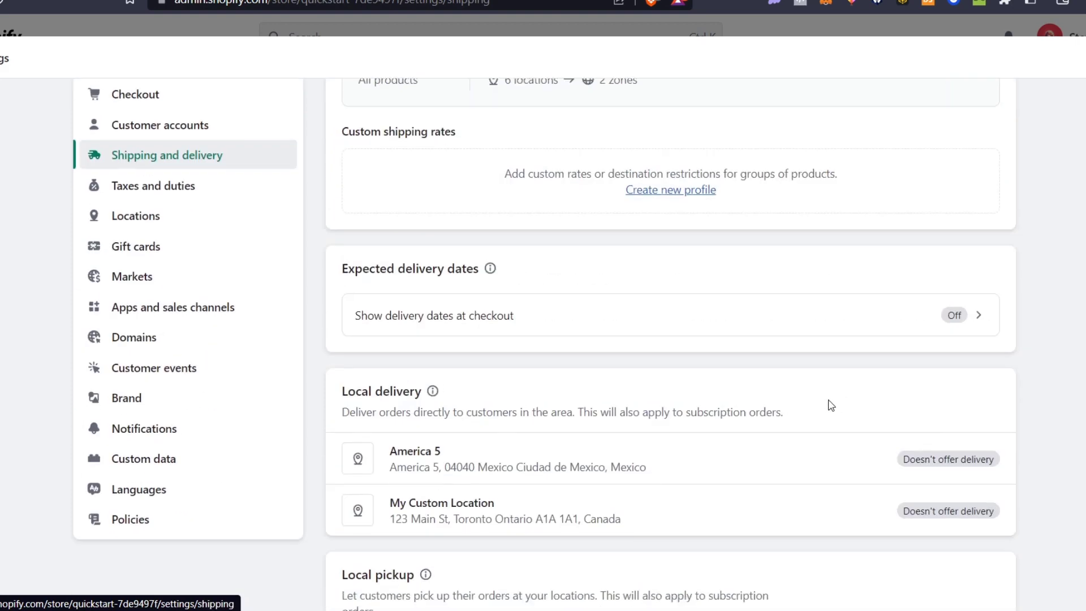
scroll(827, 405, "down", 4)
scroll(825, 407, "up", 8)
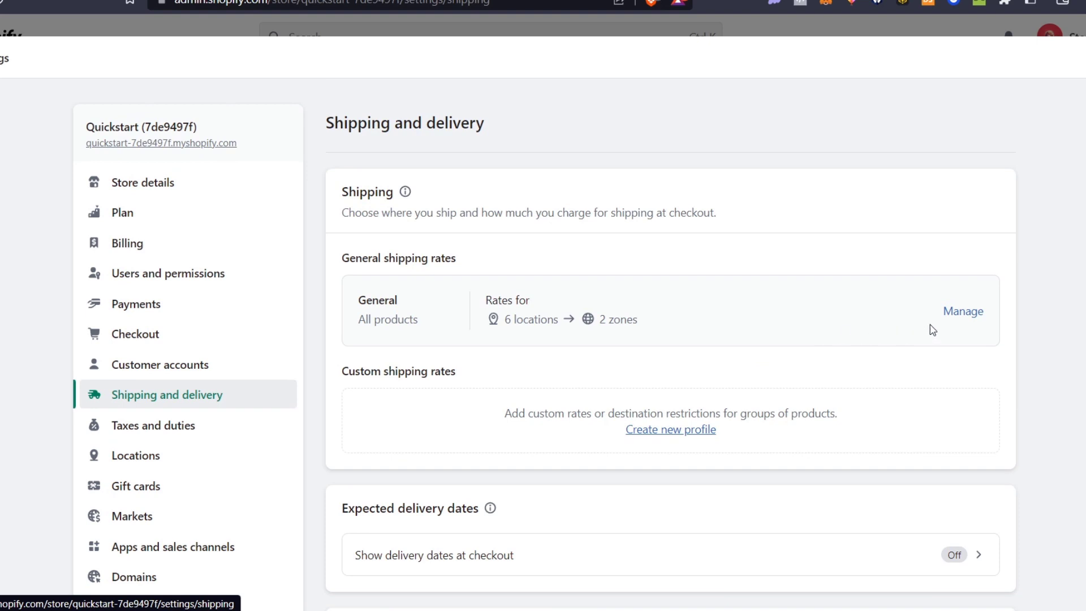
left_click_drag(471, 378, 352, 358)
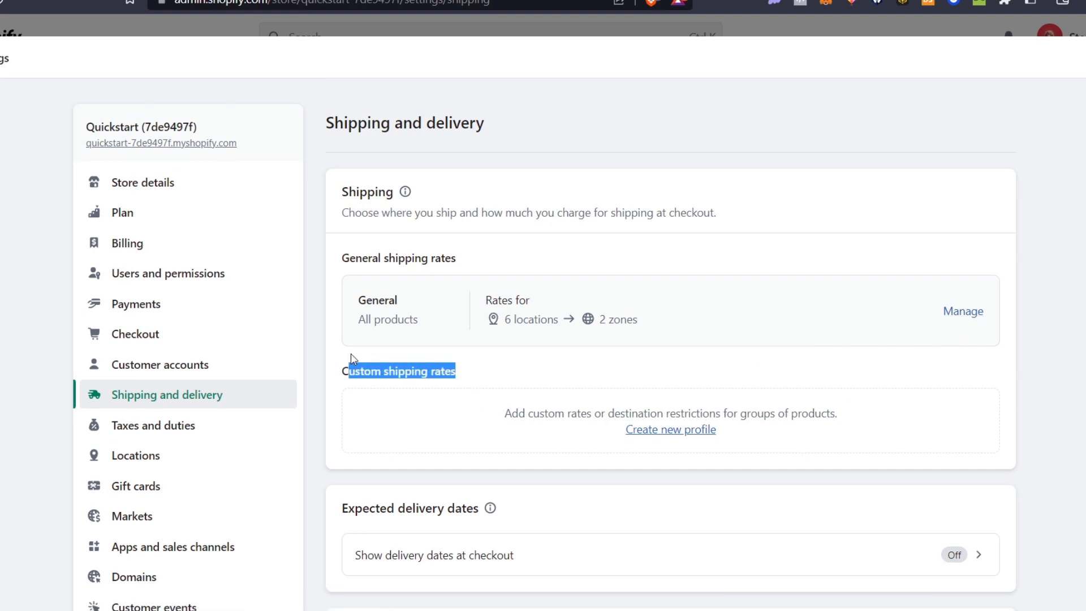
left_click(678, 431)
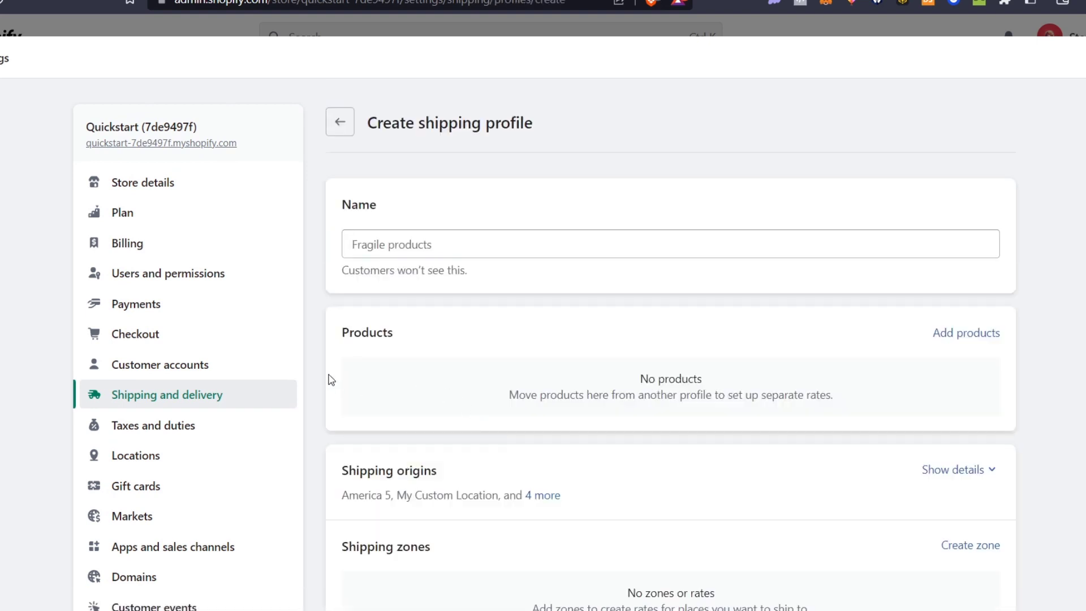
left_click(523, 248)
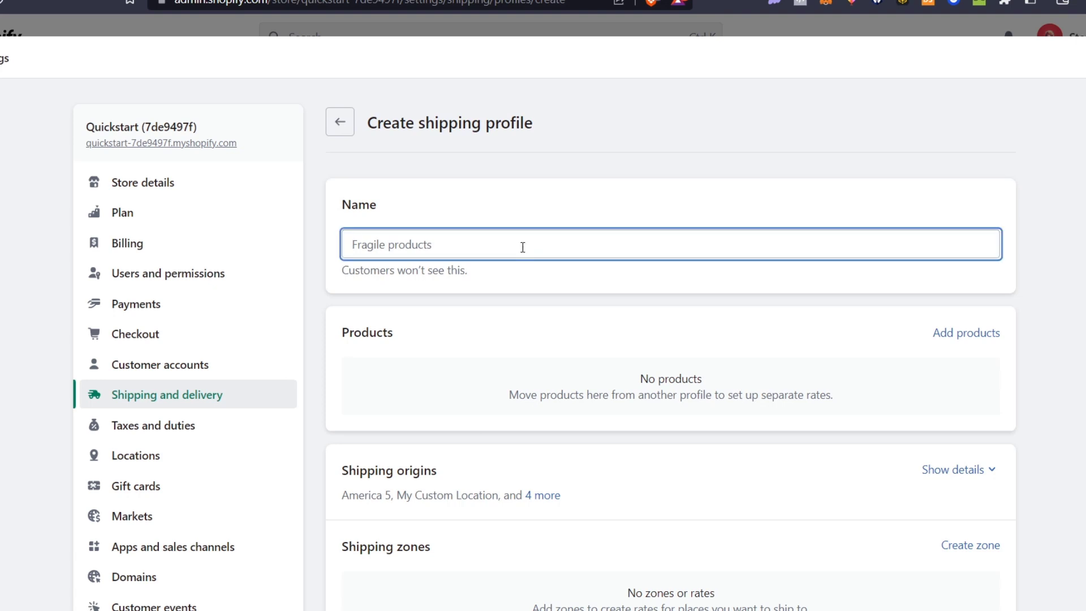
type("Fragile Products")
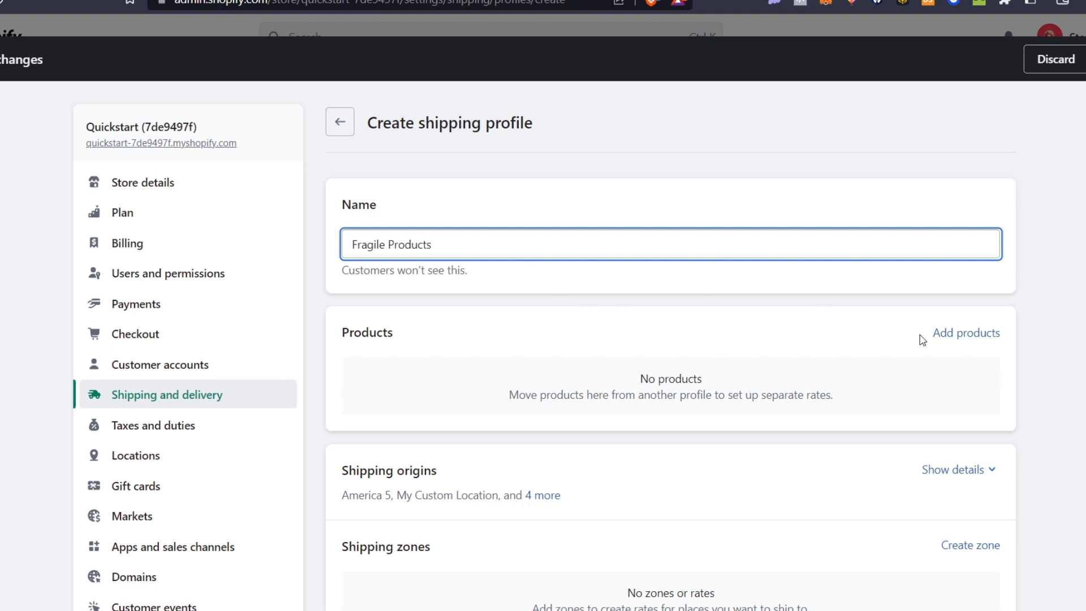
Add the FUNWATER OEM 11' Stand Up Paddle Board and save the profile.
left_click(967, 333)
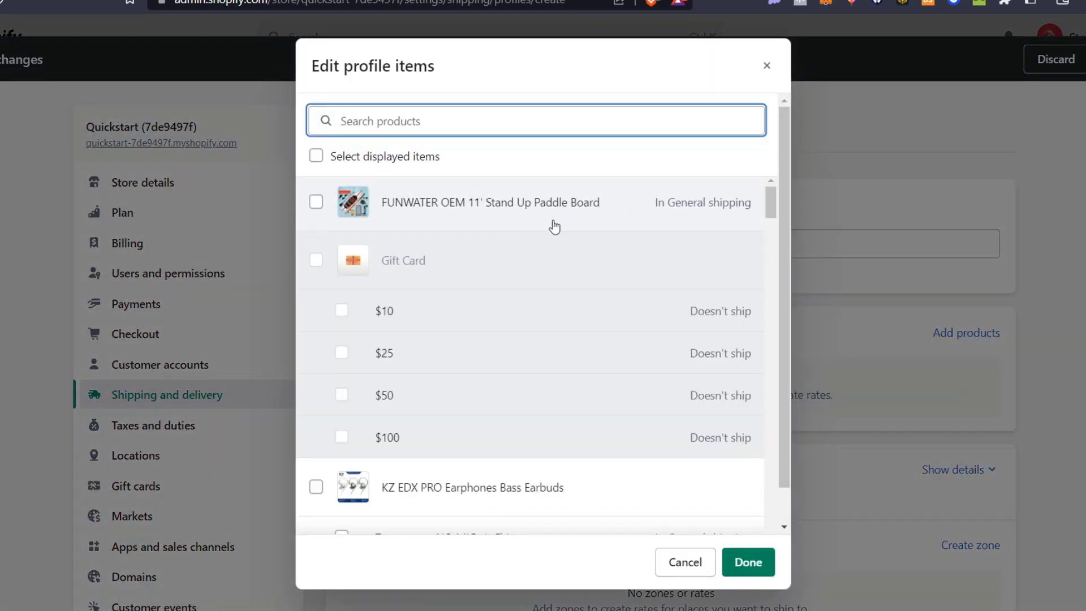
left_click(509, 208)
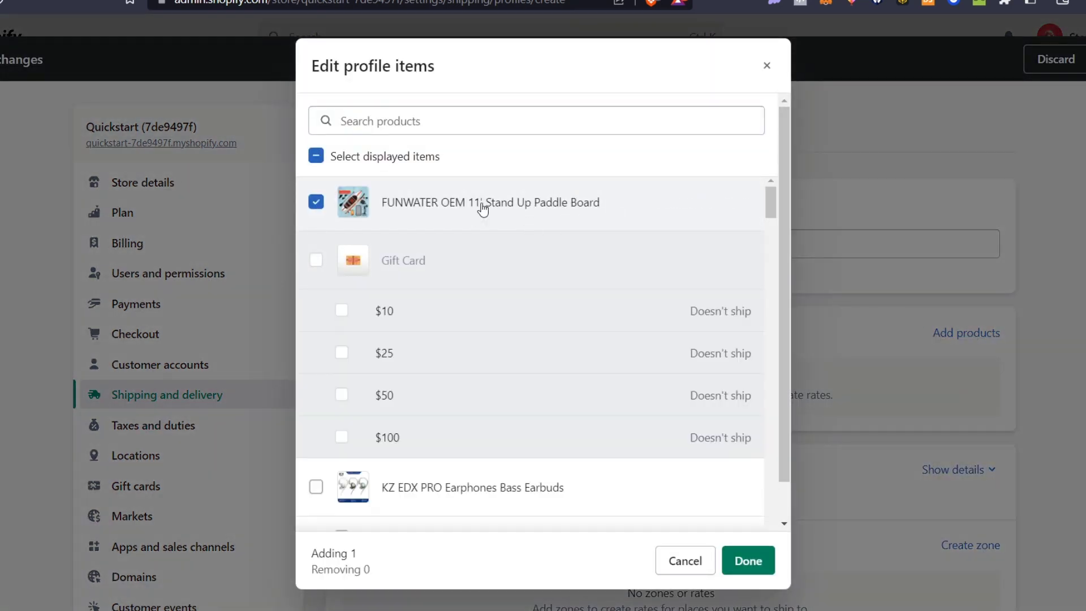
left_click(748, 560)
scroll(924, 328, "down", 3)
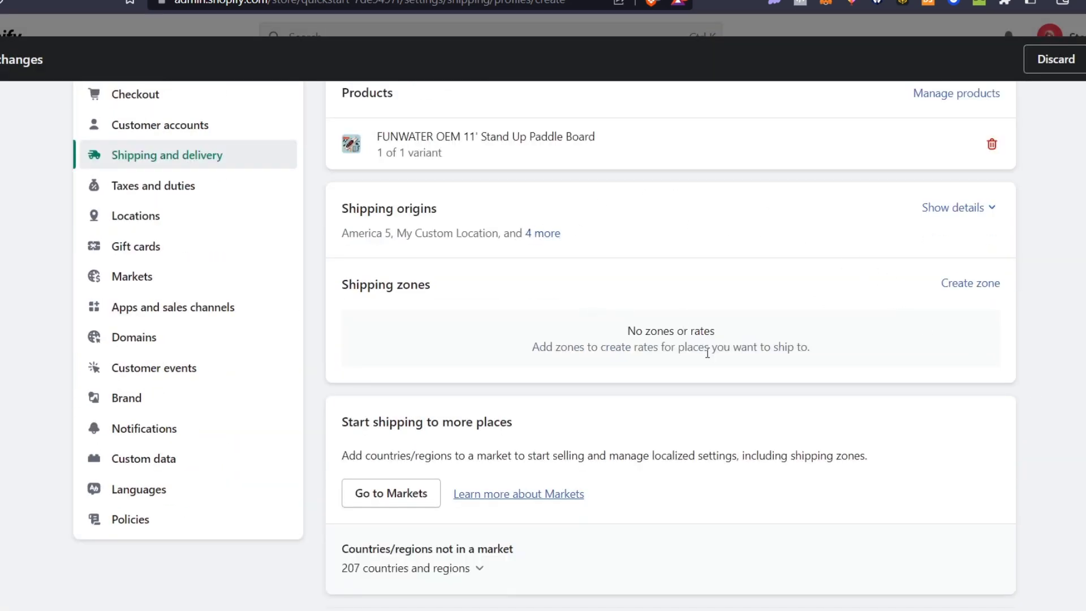
scroll(706, 353, "down", 2)
left_click_drag(482, 308, 547, 313)
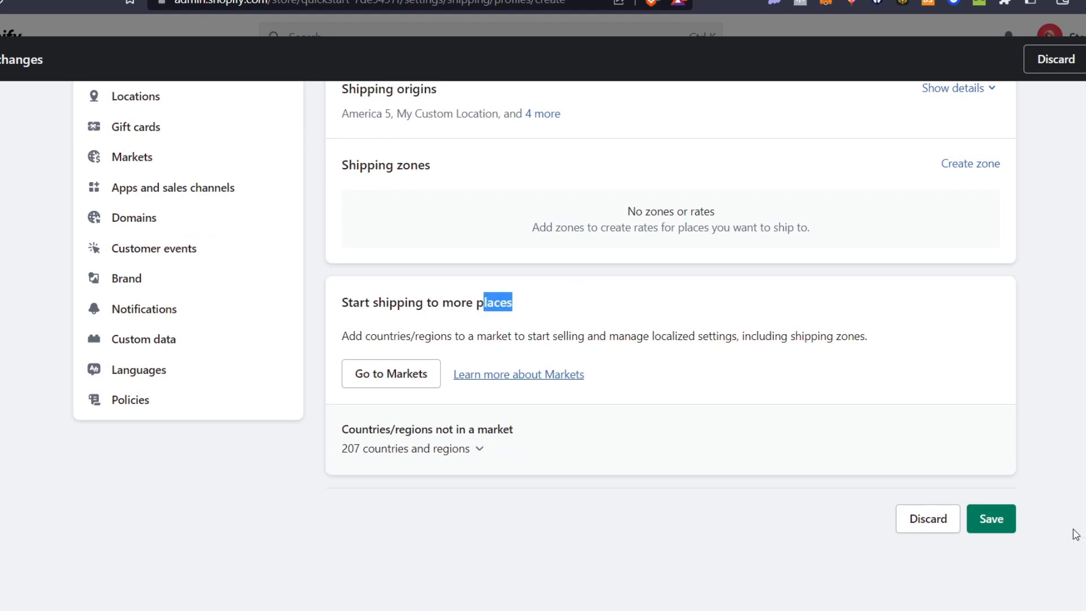
left_click(992, 519)
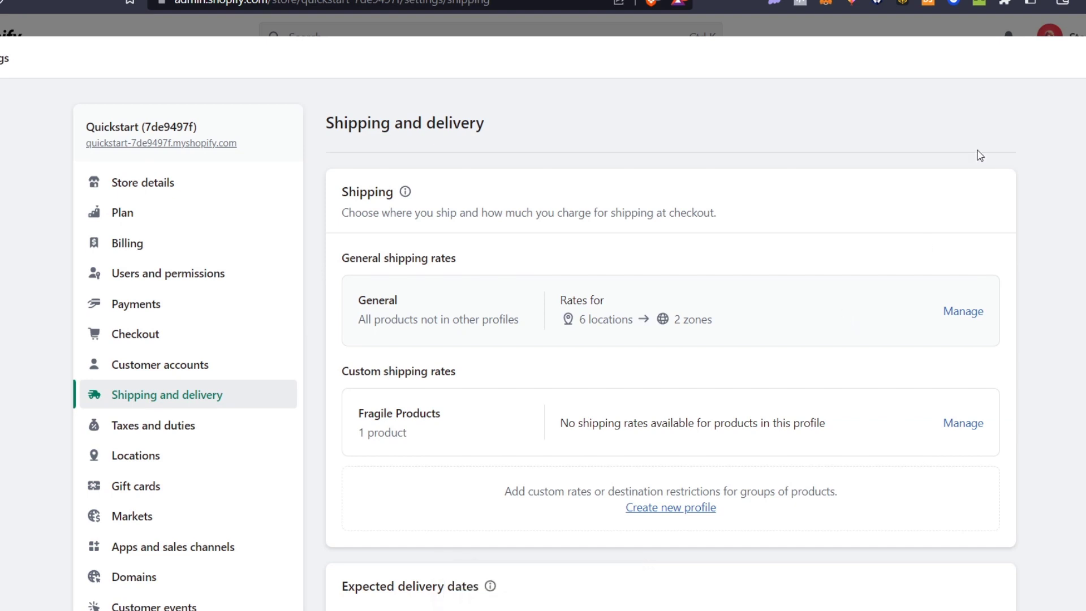
Leave settings and go to the Online Store themes page.
key("Escape")
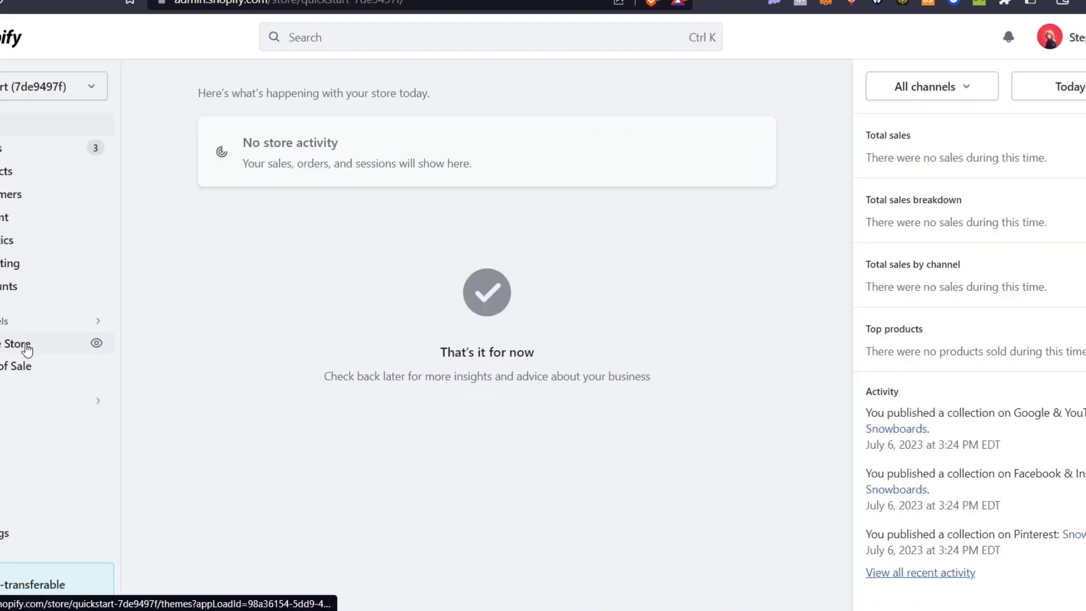
left_click(26, 350)
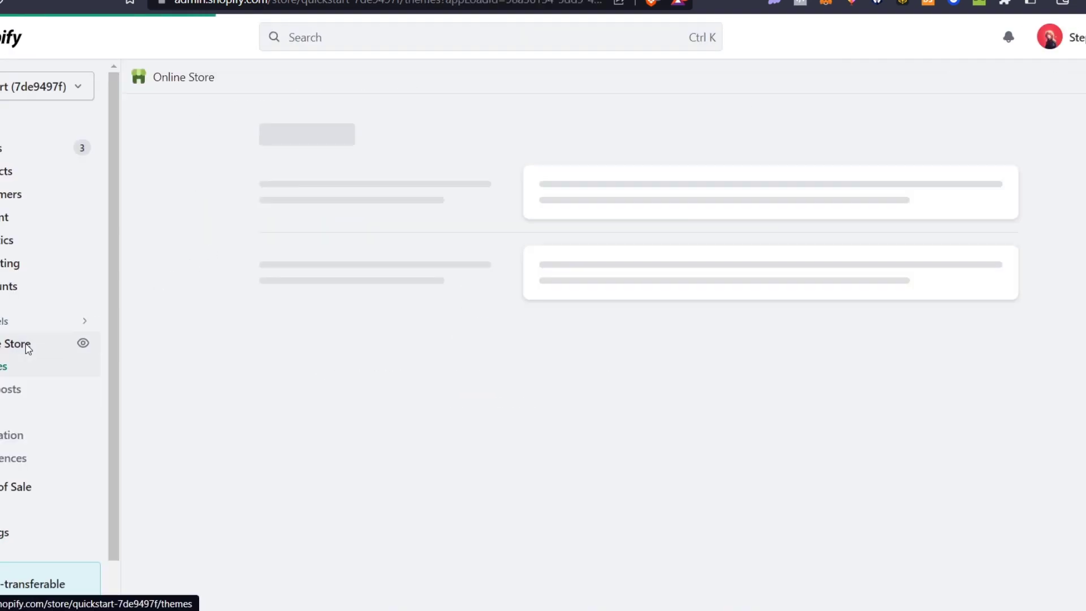